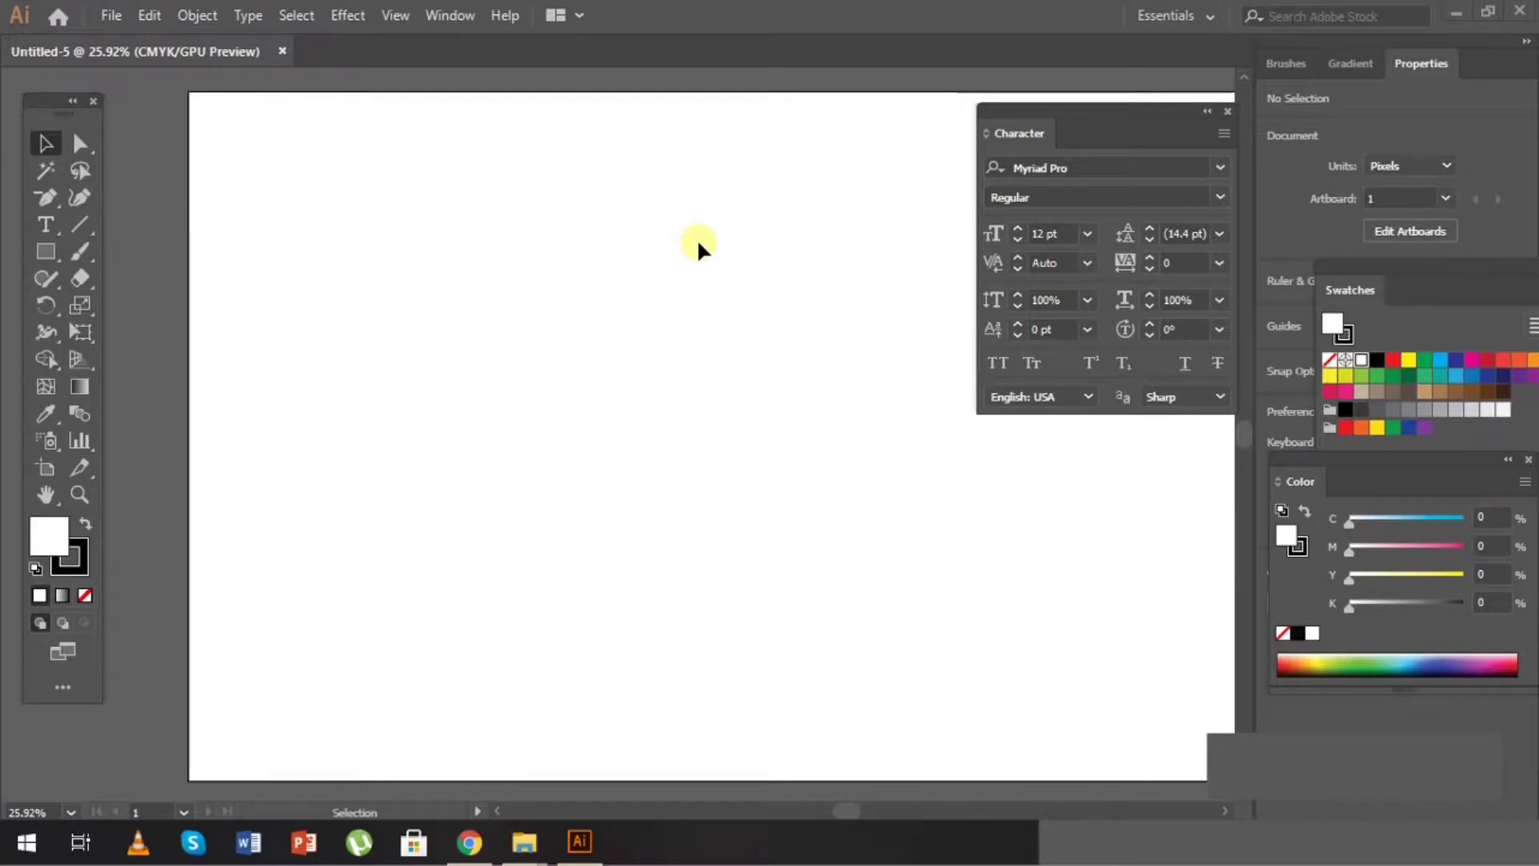
Step: Return to the FontSpace handwriting fonts page in Chrome and bring Dont Click Me into view
{"action": "left_click", "coordinate": [469, 841]}
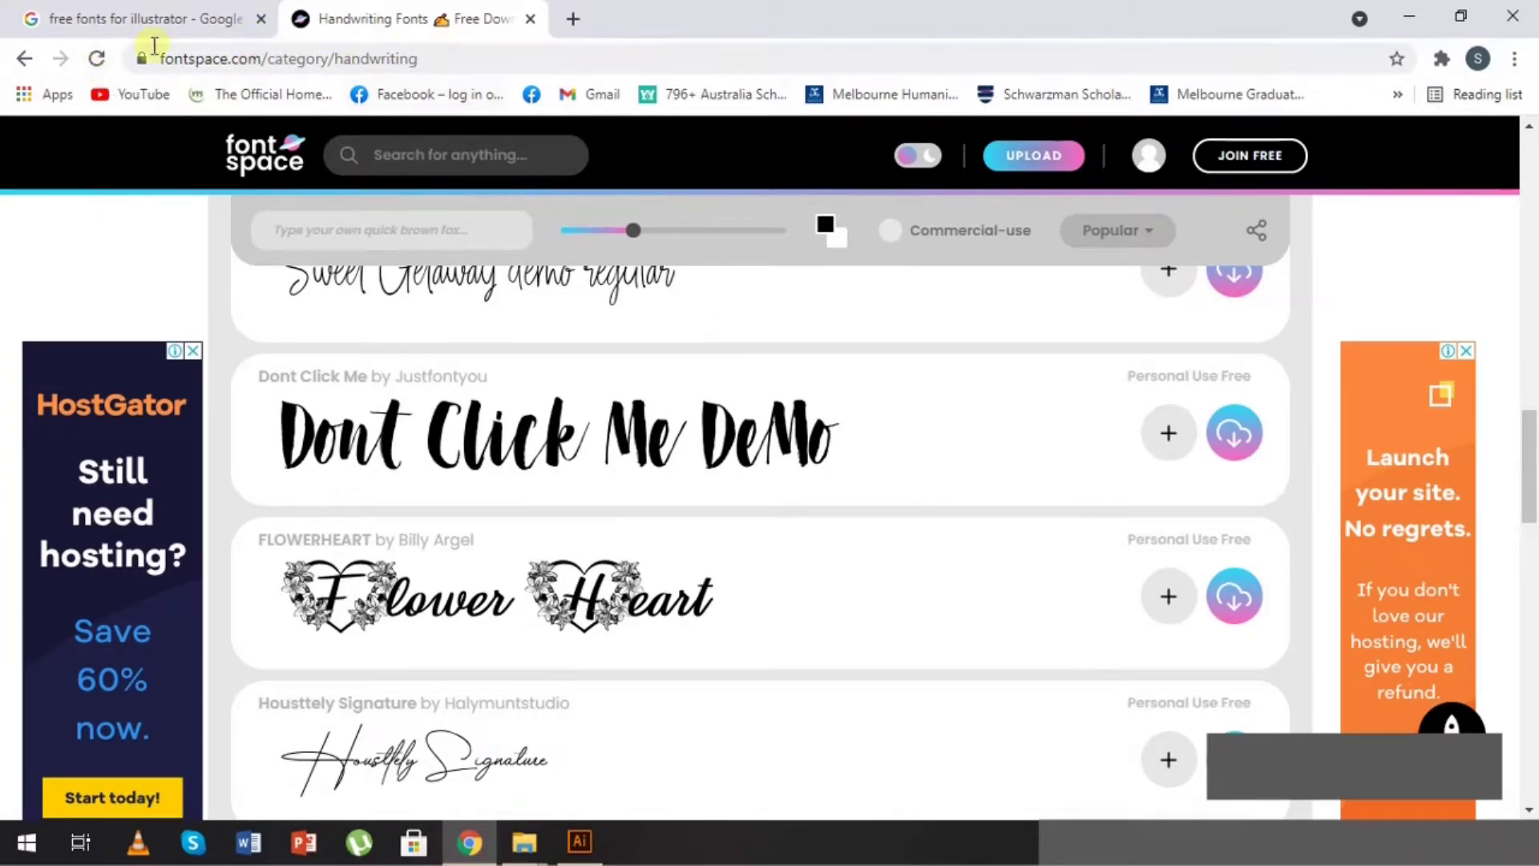
{"action": "left_click_drag", "start_coordinate": [162, 58], "coordinate": [351, 58]}
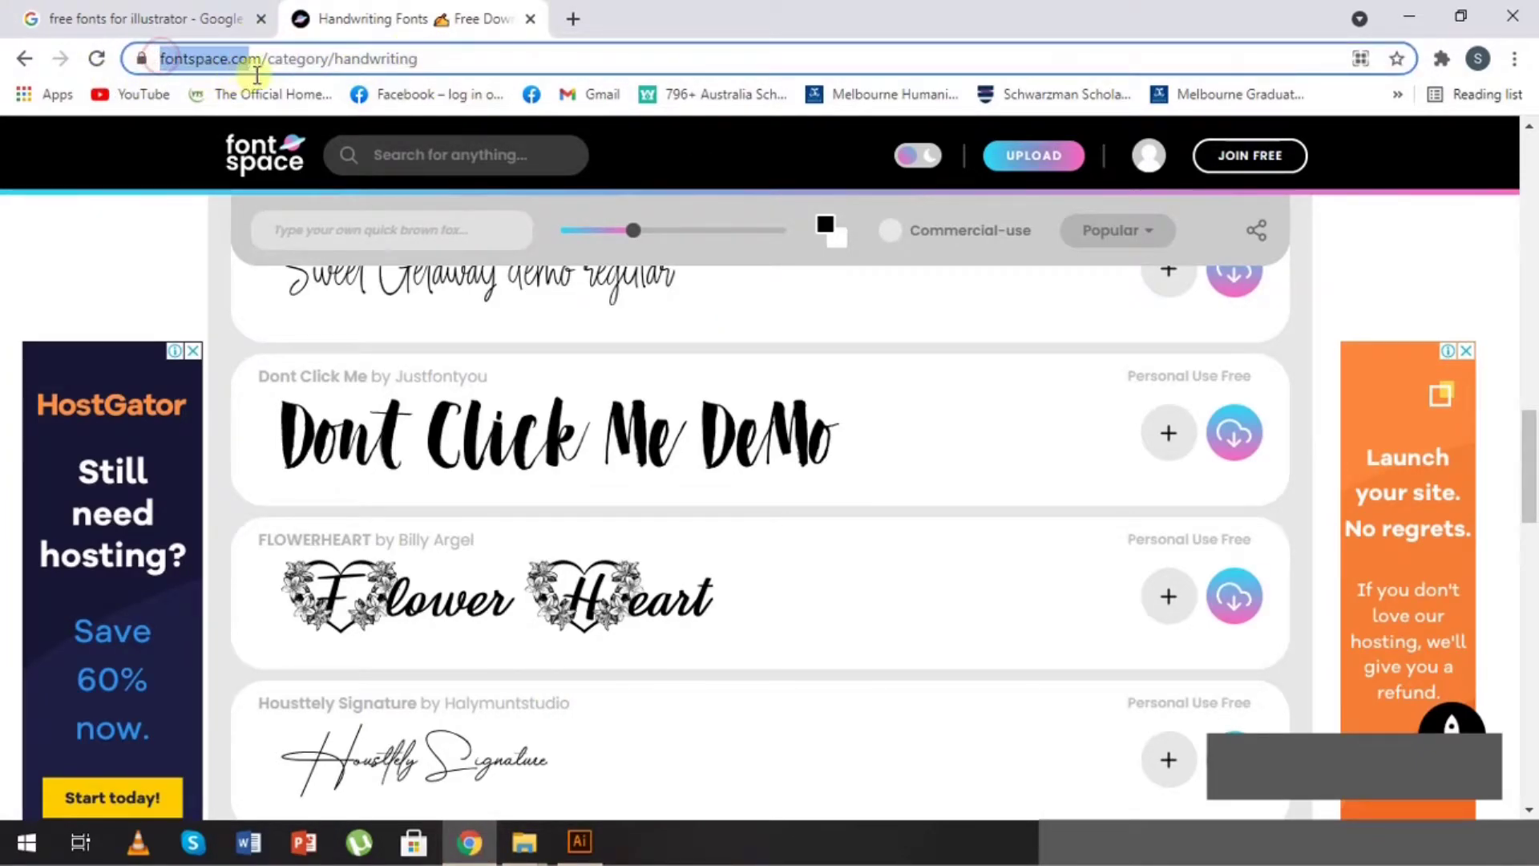
{"action": "left_click", "coordinate": [570, 56]}
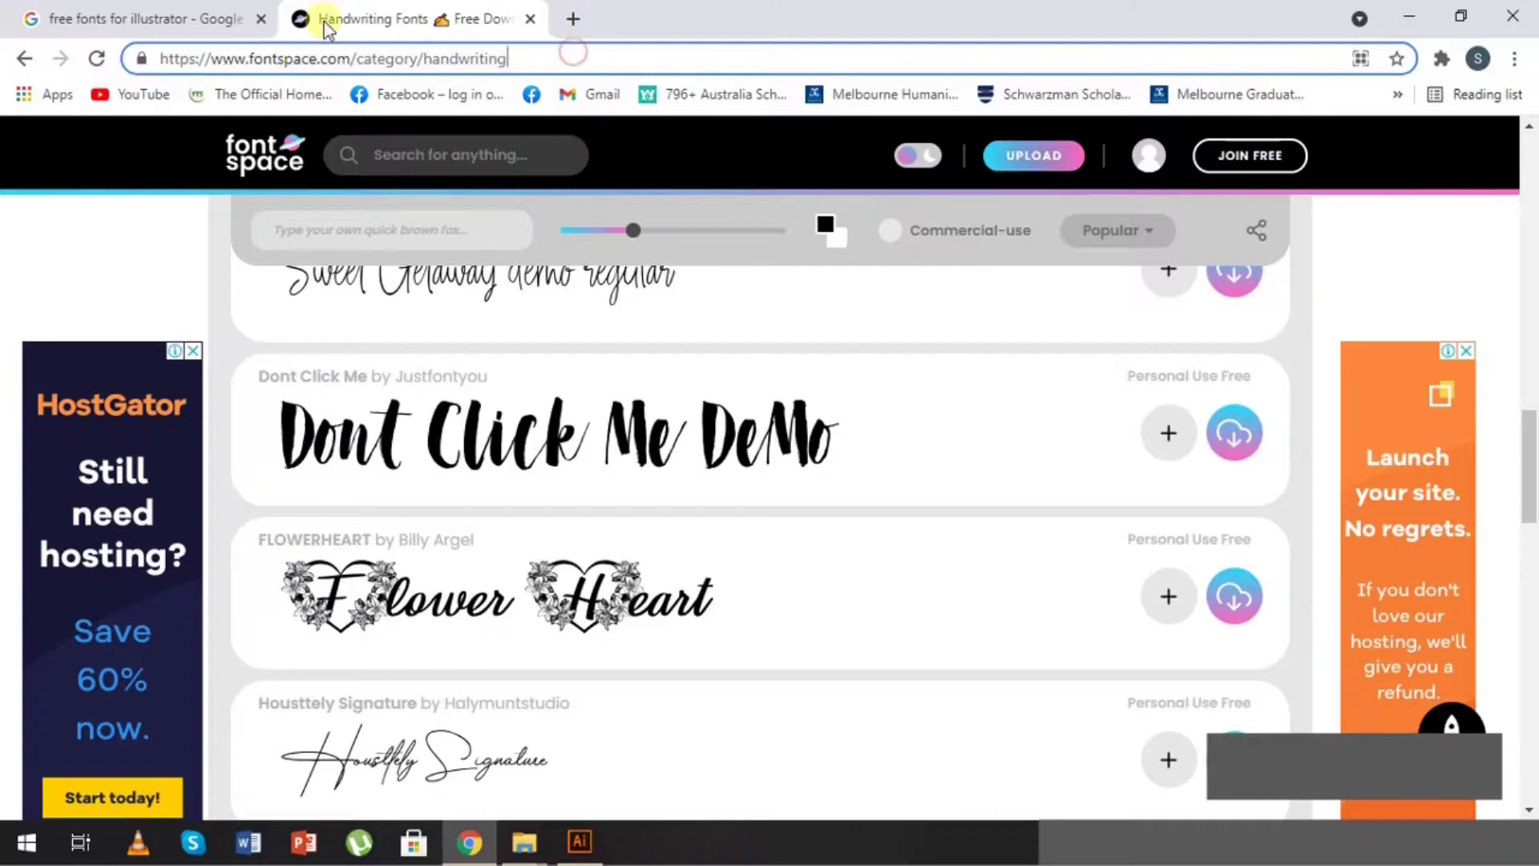
{"action": "left_click_drag", "start_coordinate": [1525, 481], "coordinate": [1507, 269]}
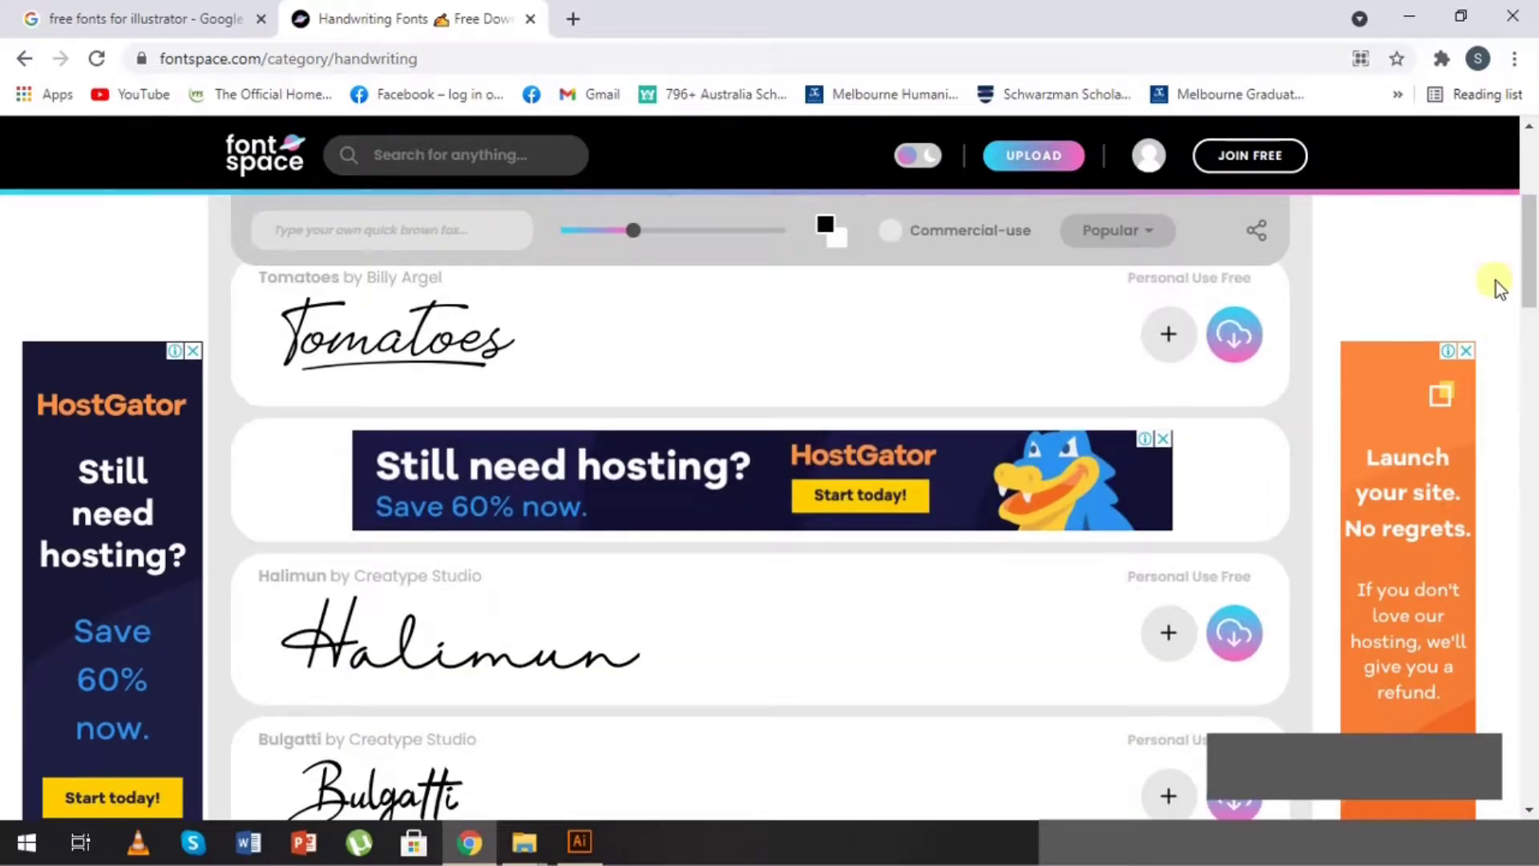
{"action": "scroll", "coordinate": [1523, 207], "scroll_direction": "up", "scroll_amount": 3}
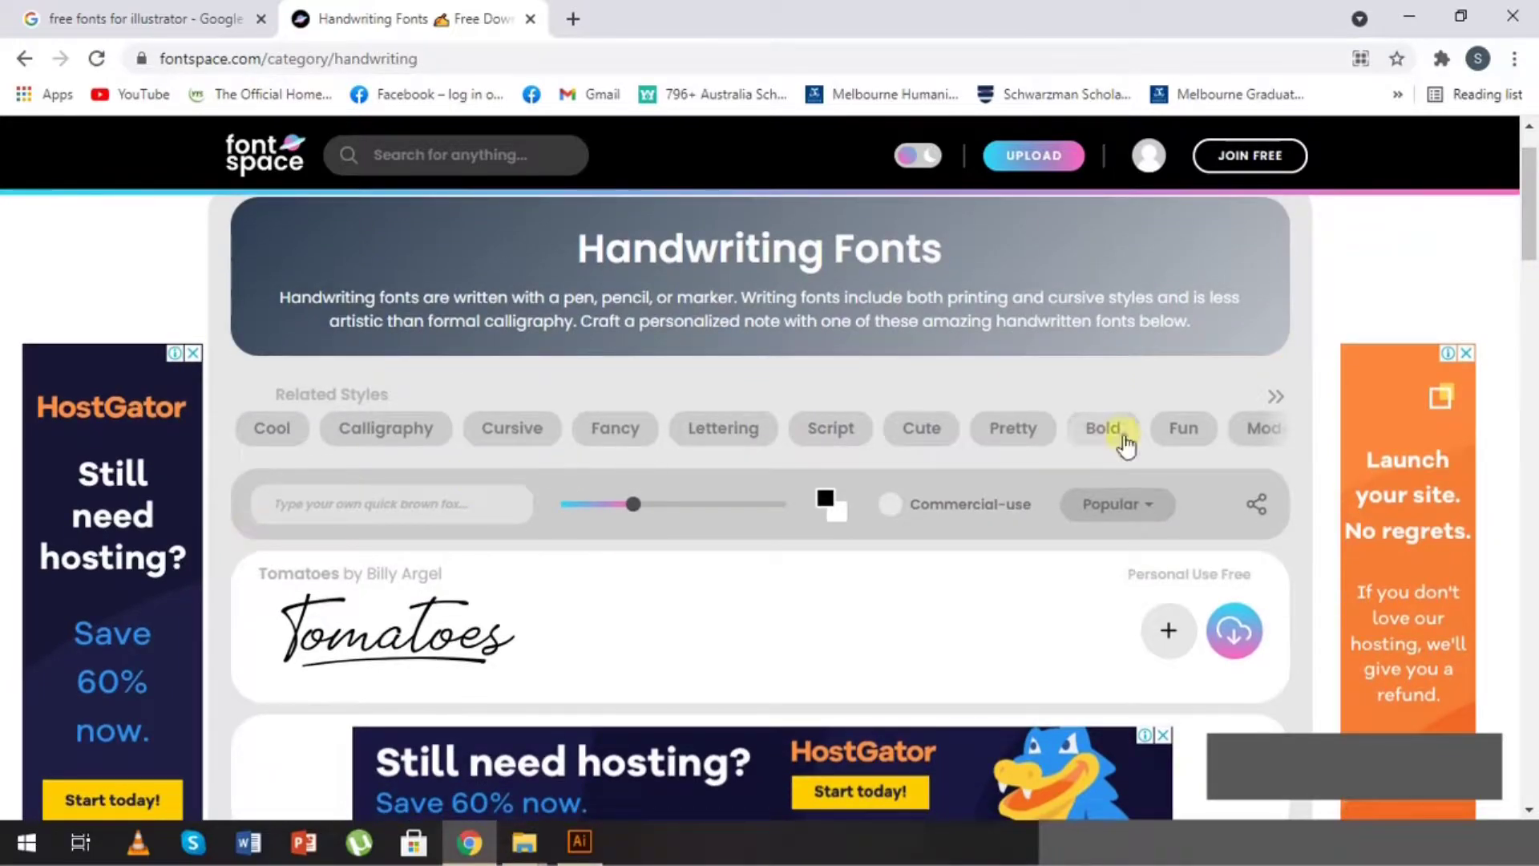
{"action": "left_click_drag", "start_coordinate": [1525, 258], "coordinate": [1533, 358]}
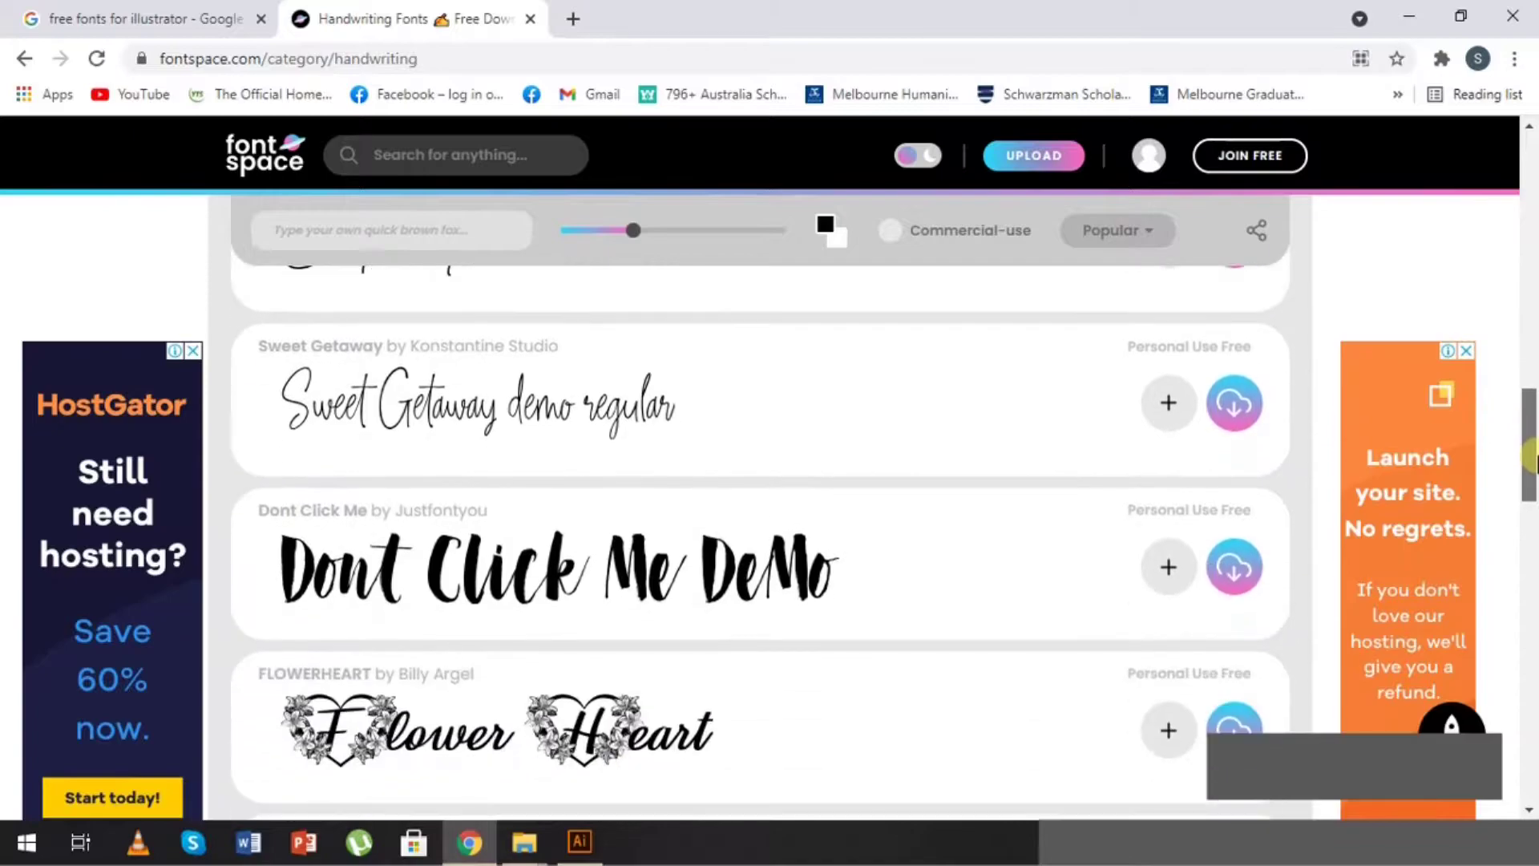
{"action": "left_click_drag", "start_coordinate": [1533, 359], "coordinate": [1526, 463]}
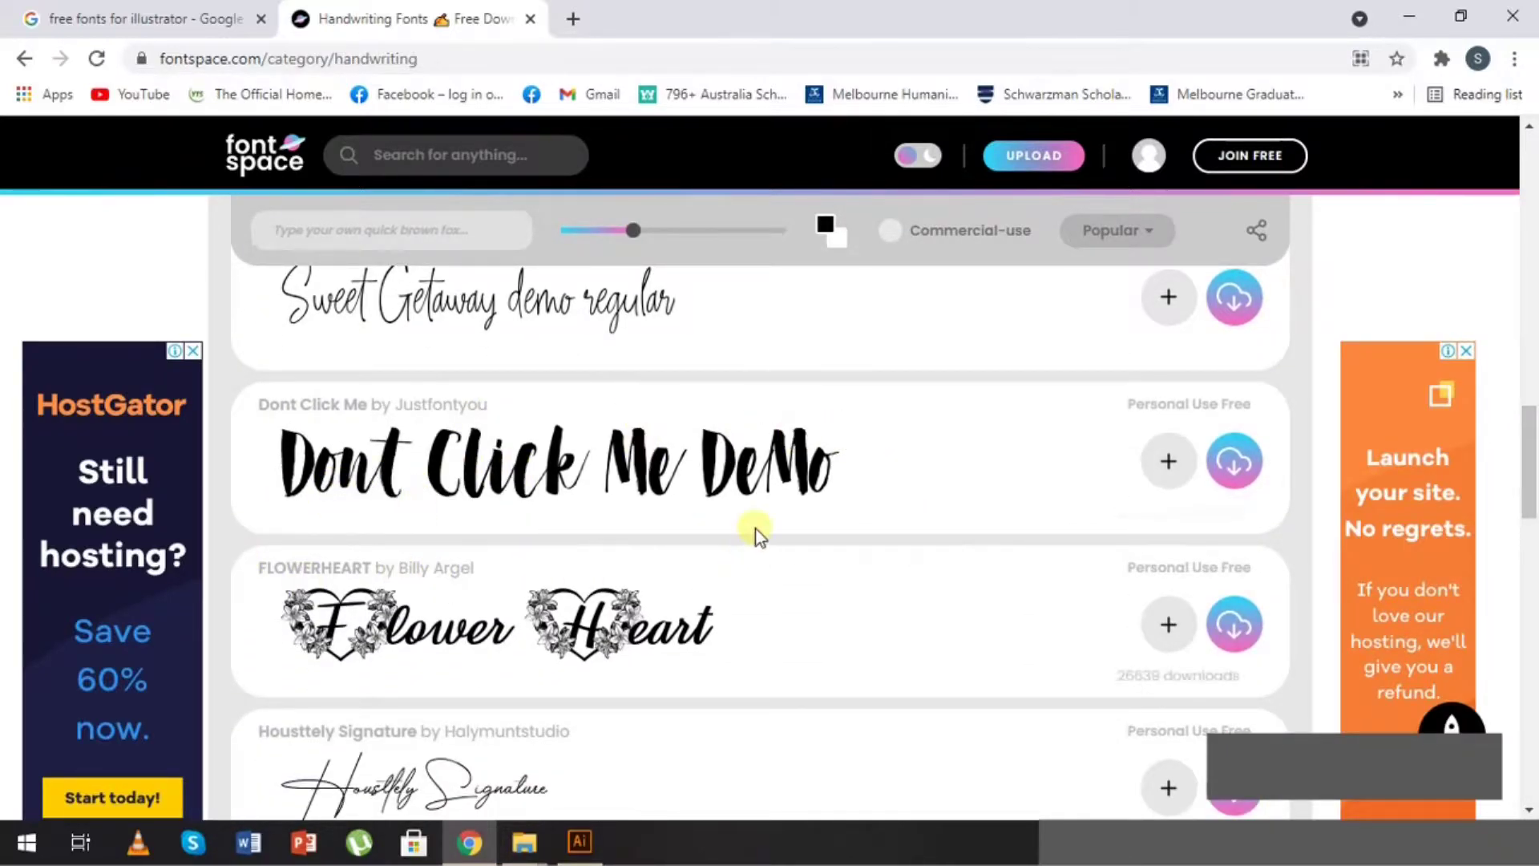
{"action": "left_click", "coordinate": [579, 843]}
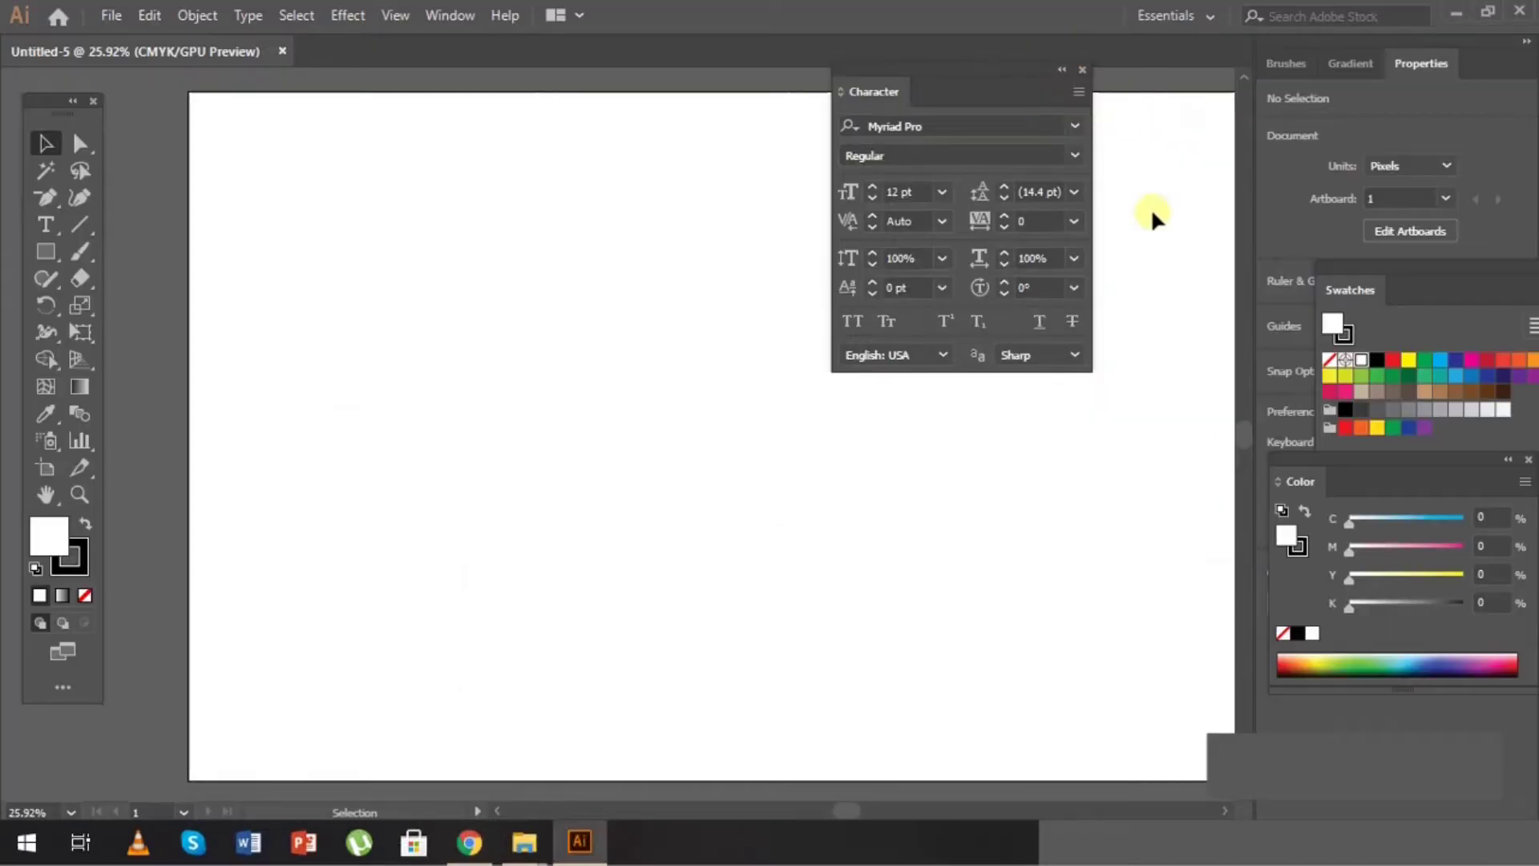
{"action": "left_click", "coordinate": [1078, 129]}
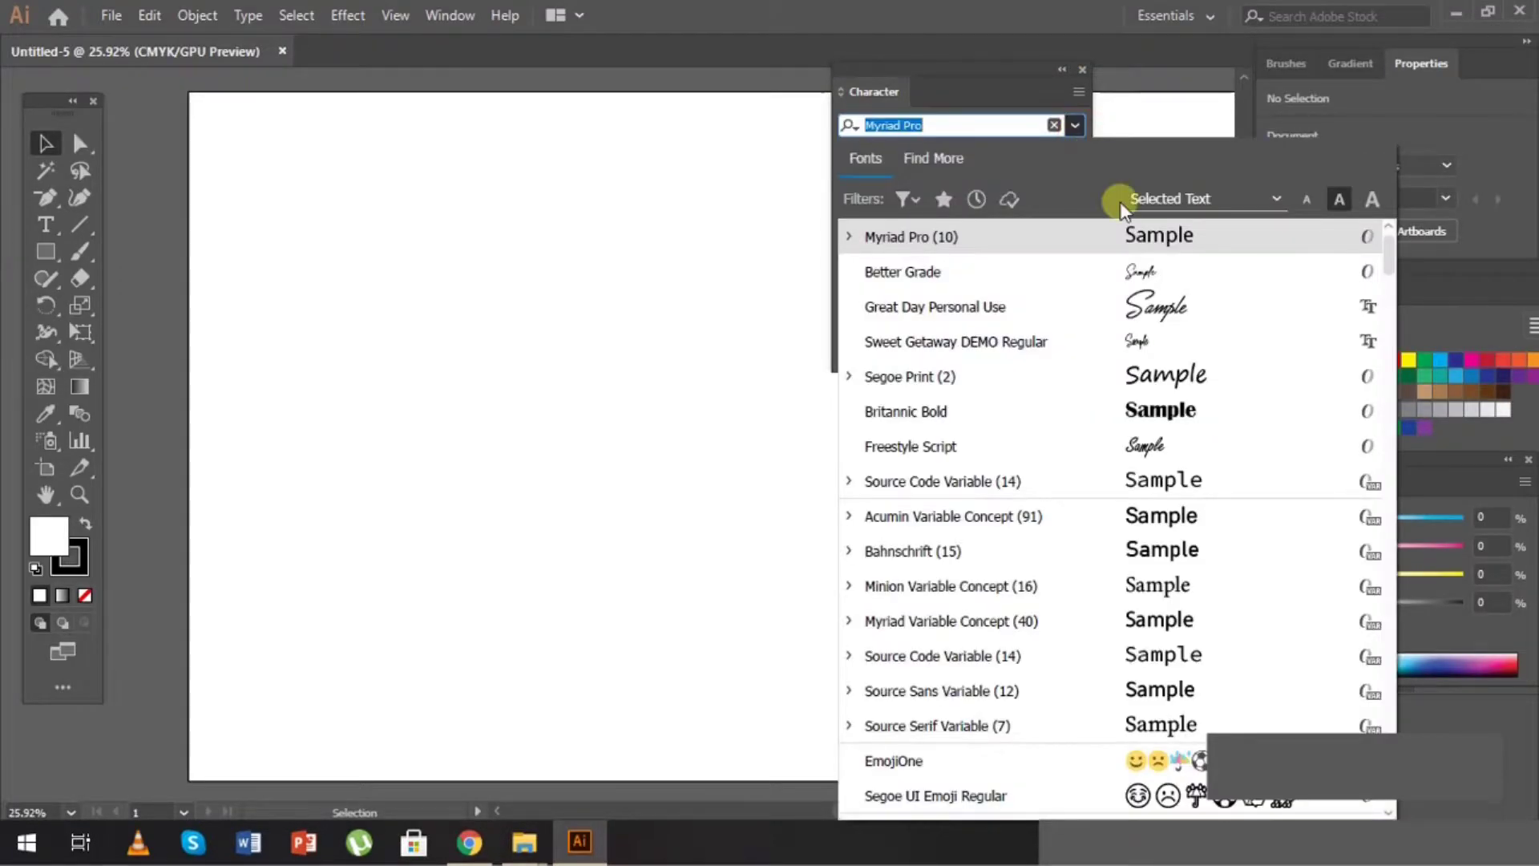
{"action": "scroll", "coordinate": [1386, 271], "scroll_direction": "down", "scroll_amount": 2}
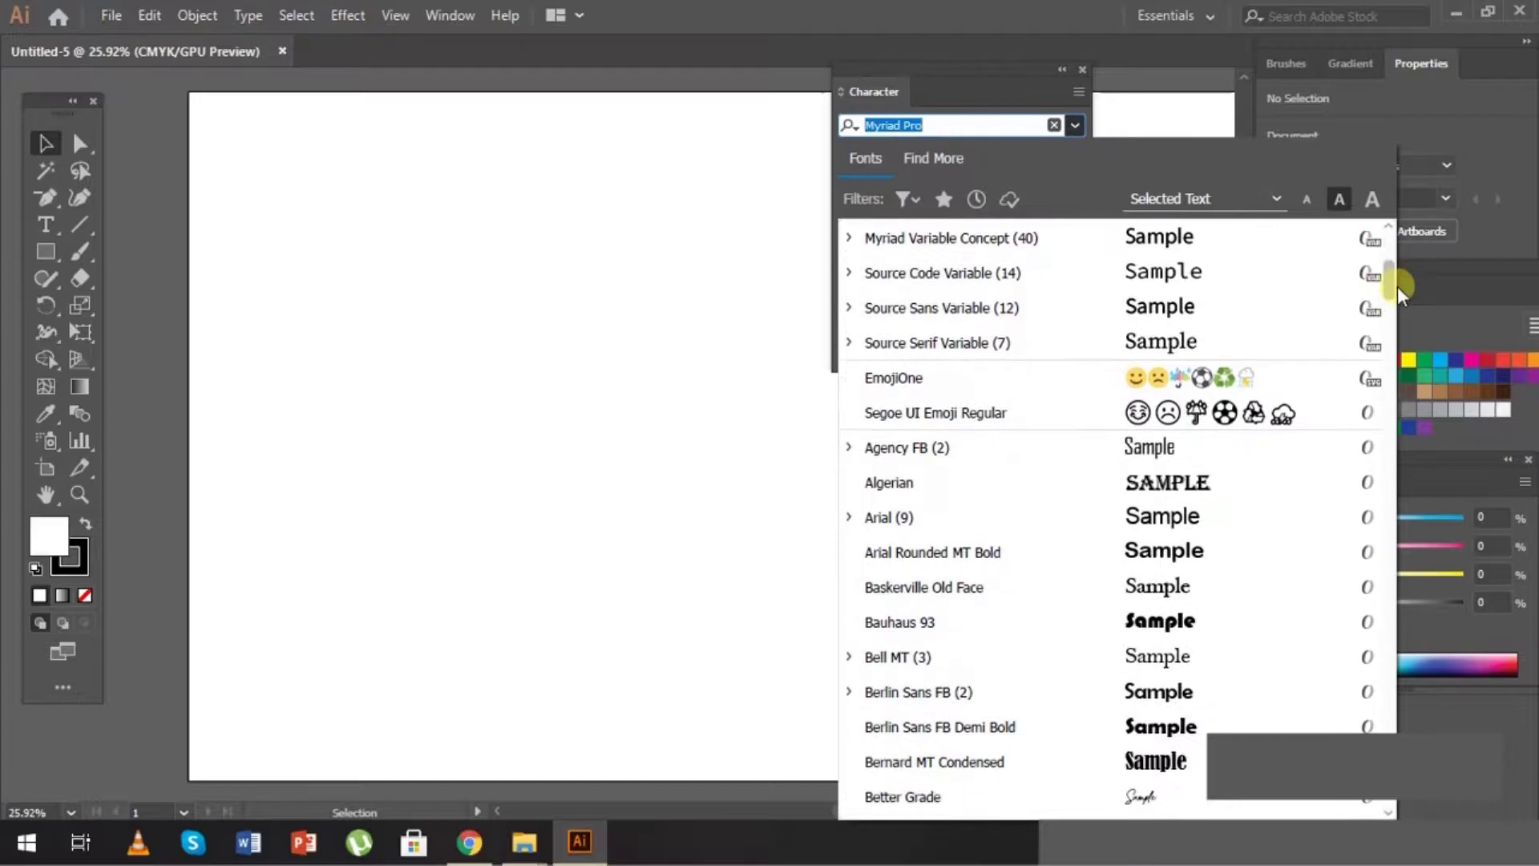
{"action": "left_click_drag", "start_coordinate": [1385, 270], "coordinate": [1439, 400]}
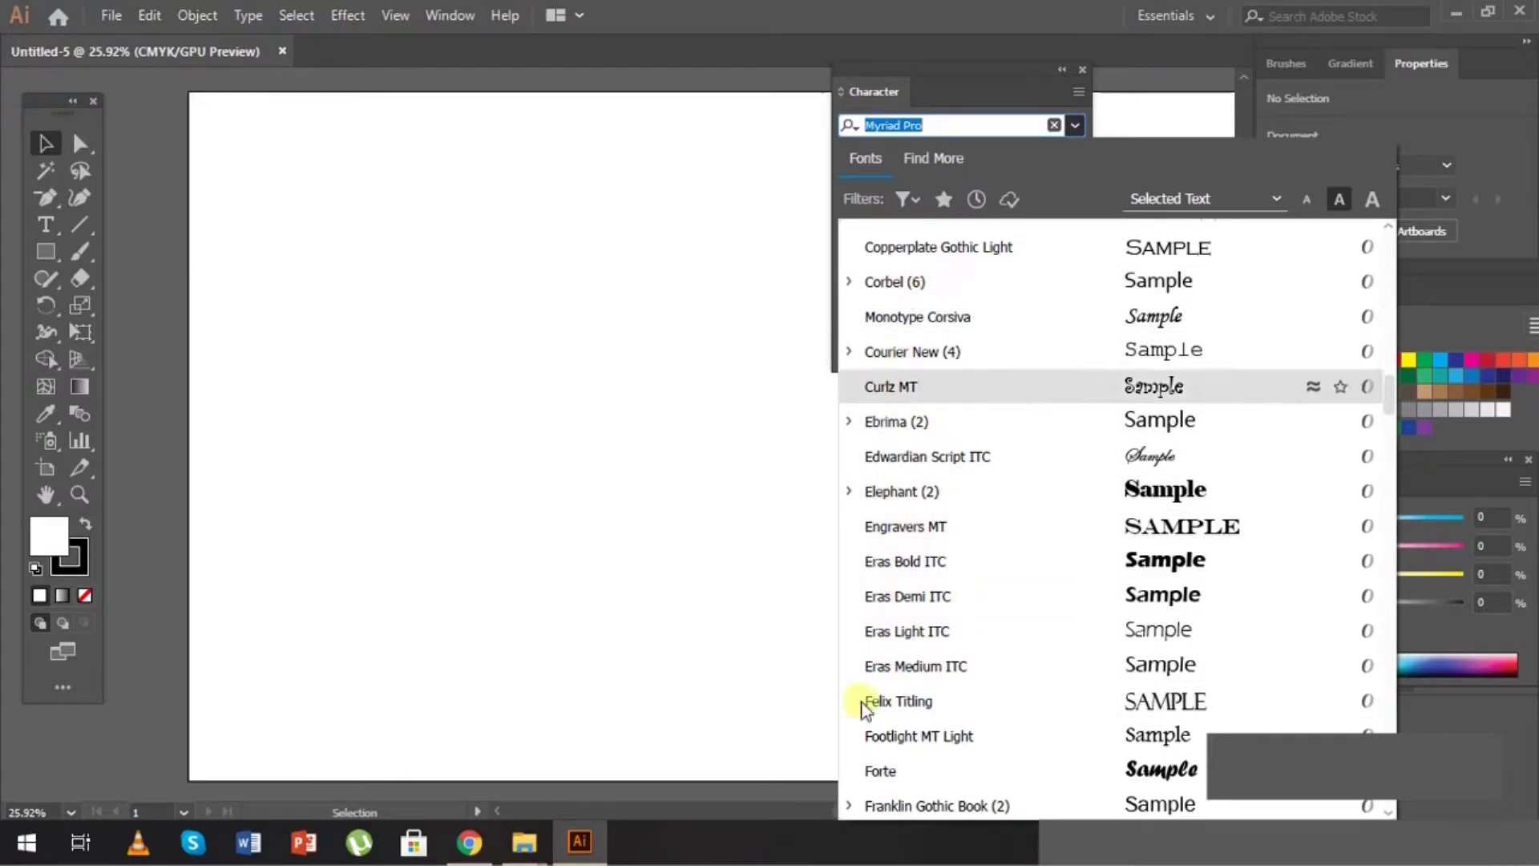
{"action": "left_click", "coordinate": [1072, 125]}
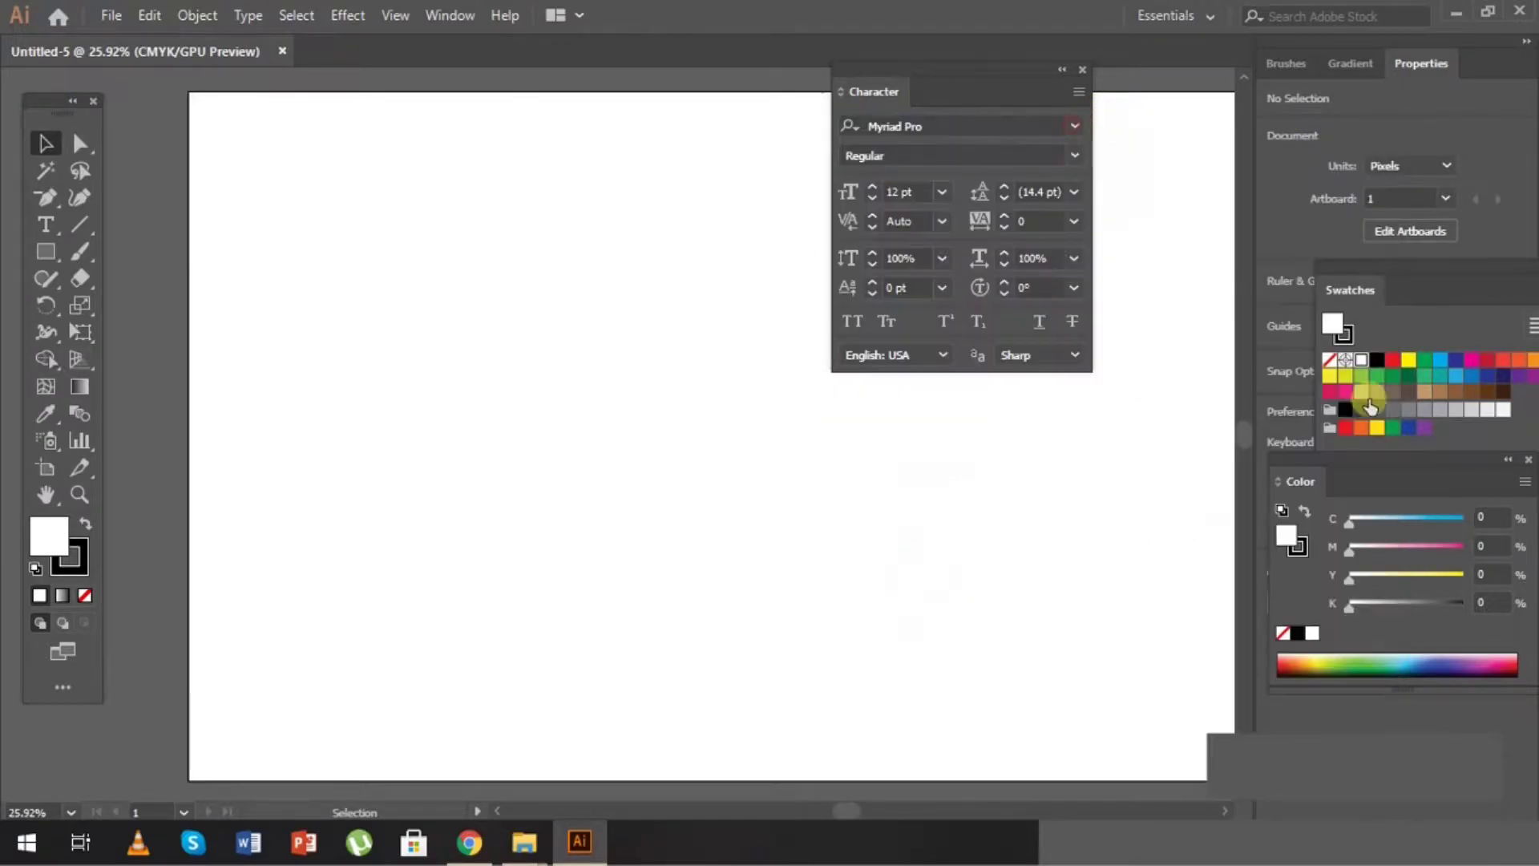
Step: Download dont-click-me-font.zip from FontSpace and open its Desktop\Font folder
{"action": "left_click", "coordinate": [468, 844]}
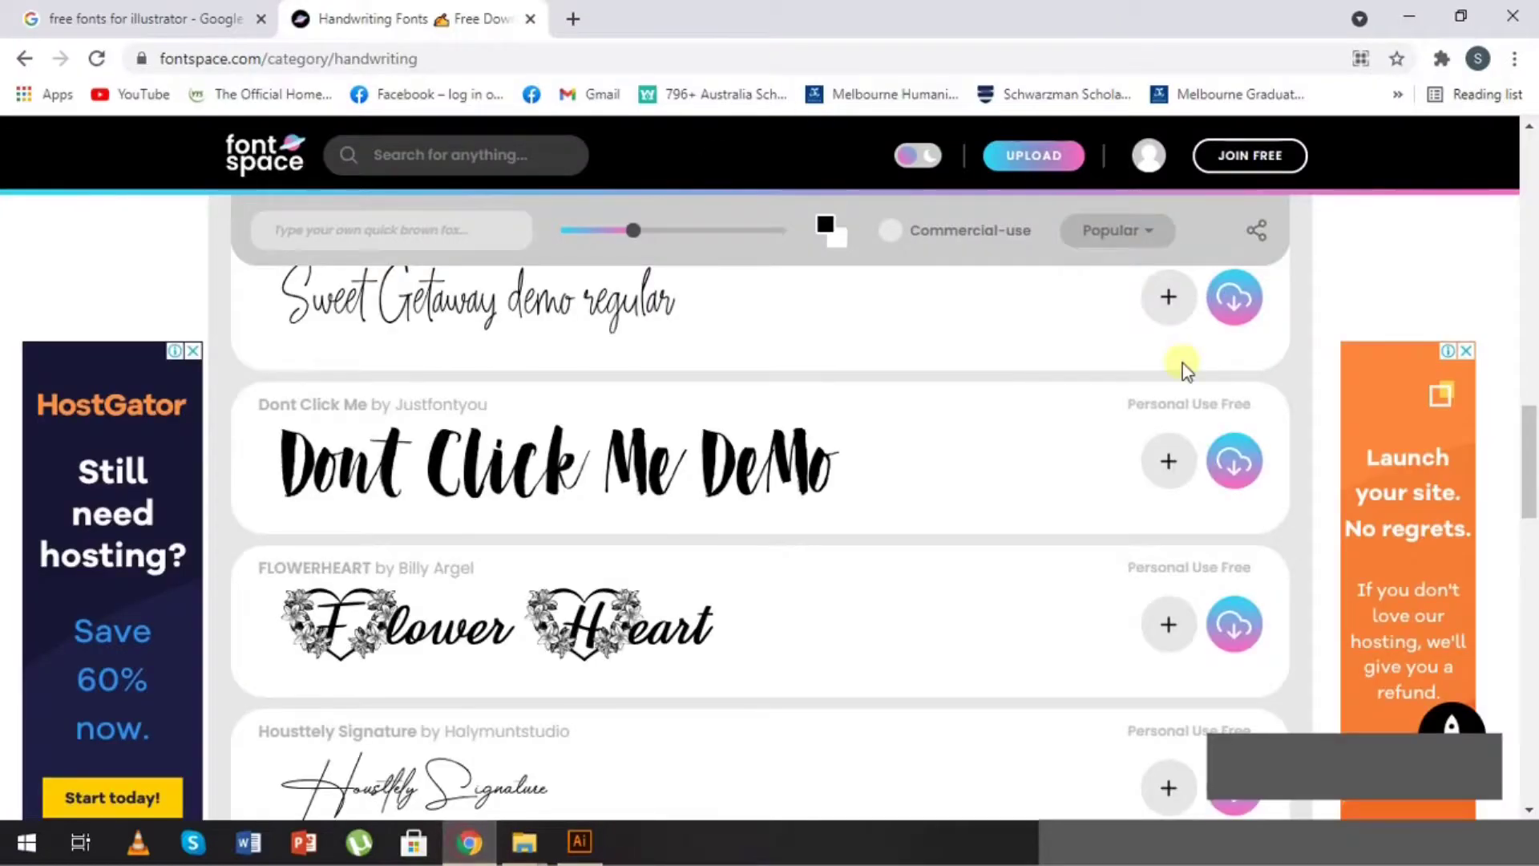
{"action": "left_click", "coordinate": [1238, 463]}
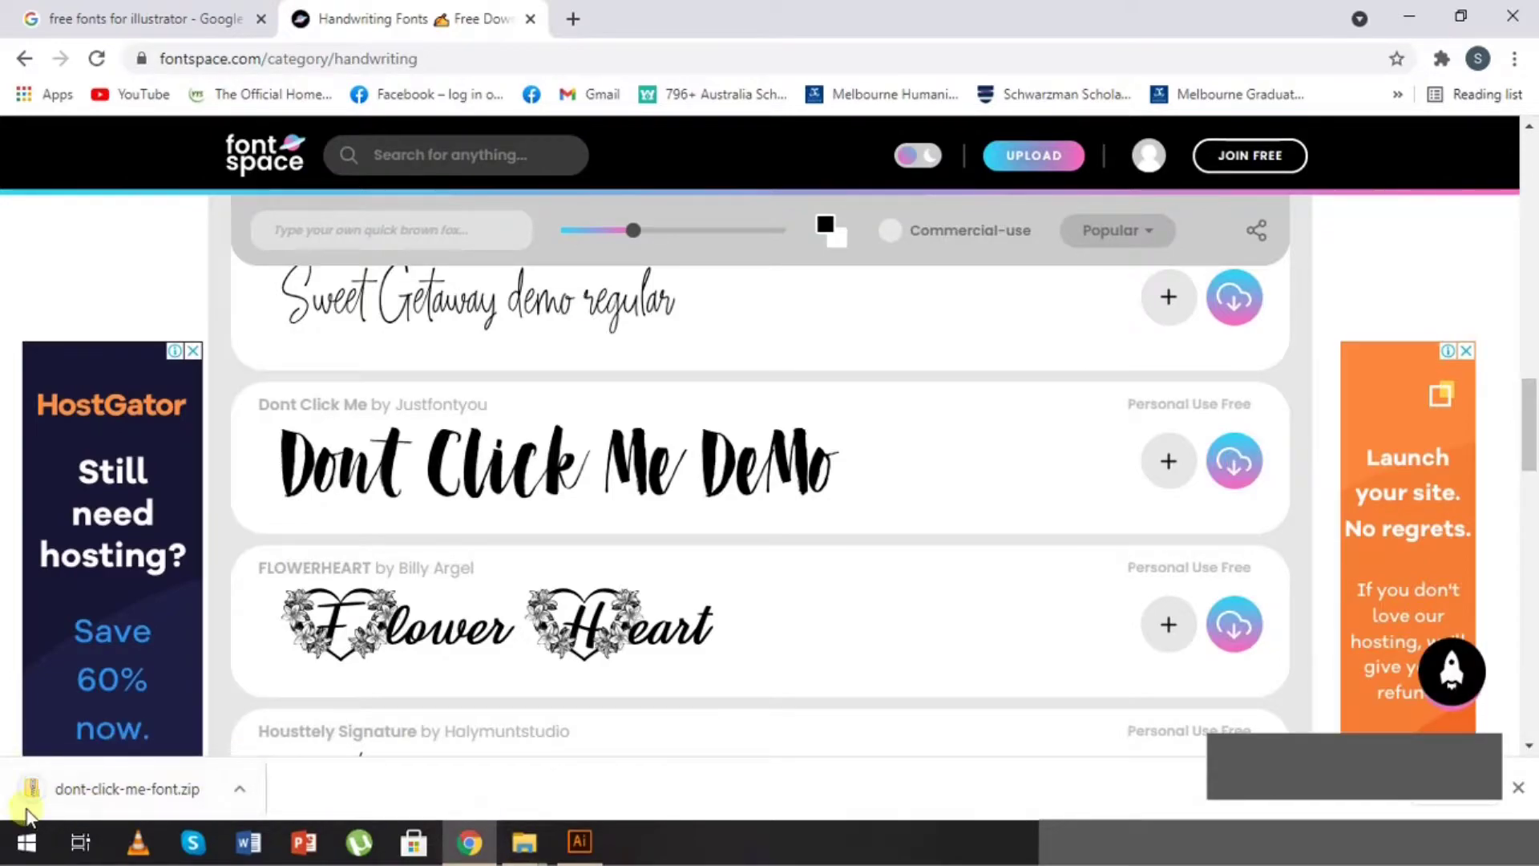
{"action": "left_click", "coordinate": [1257, 814]}
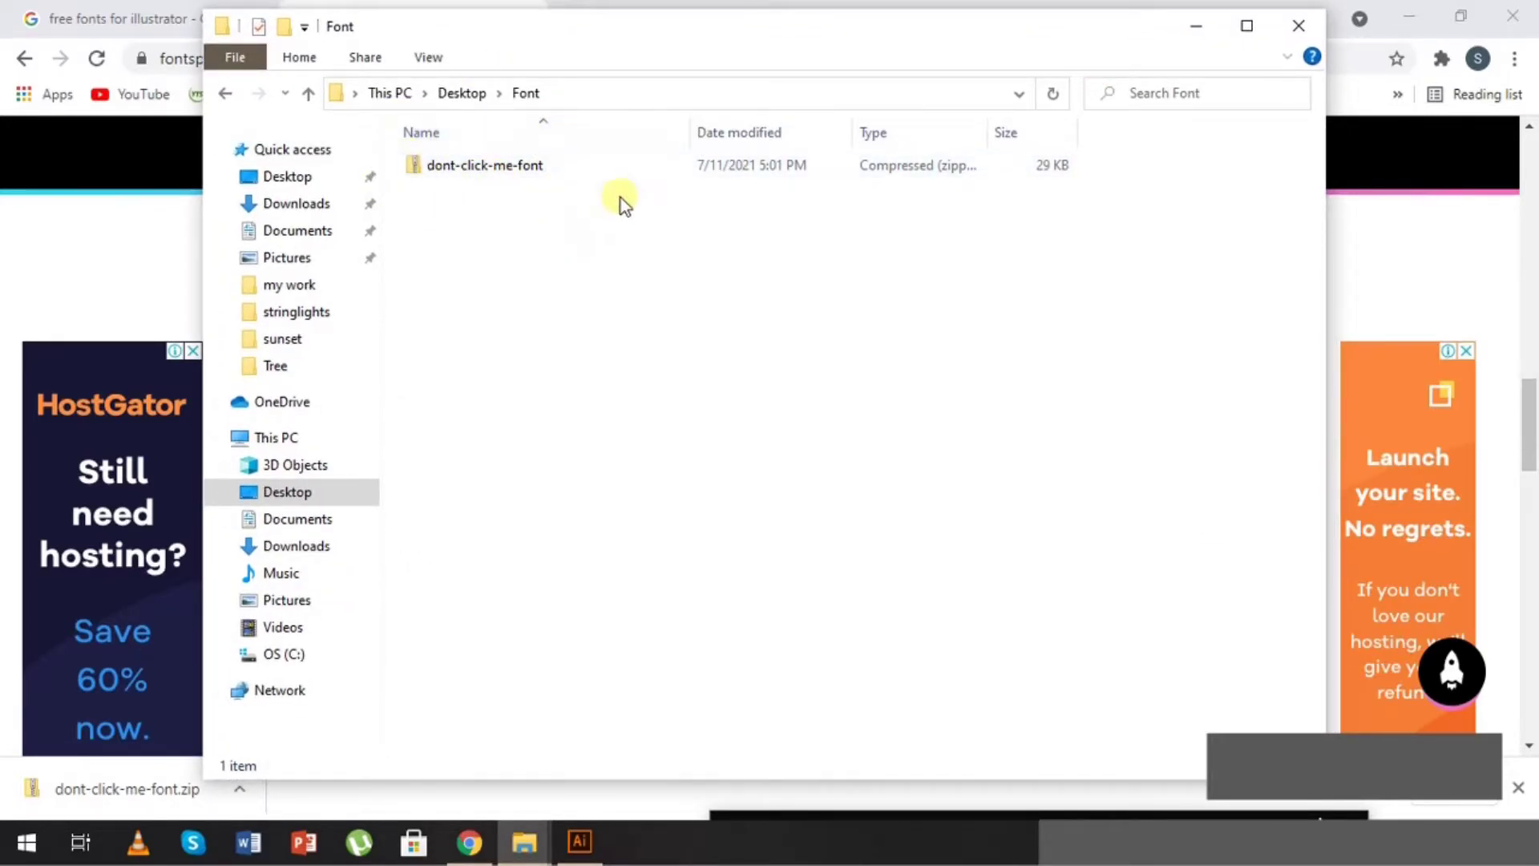
Step: Extract dont-click-me-font.zip into its suggested dont-click-me-font folder
{"action": "left_click", "coordinate": [497, 176]}
{"action": "right_click", "coordinate": [499, 179]}
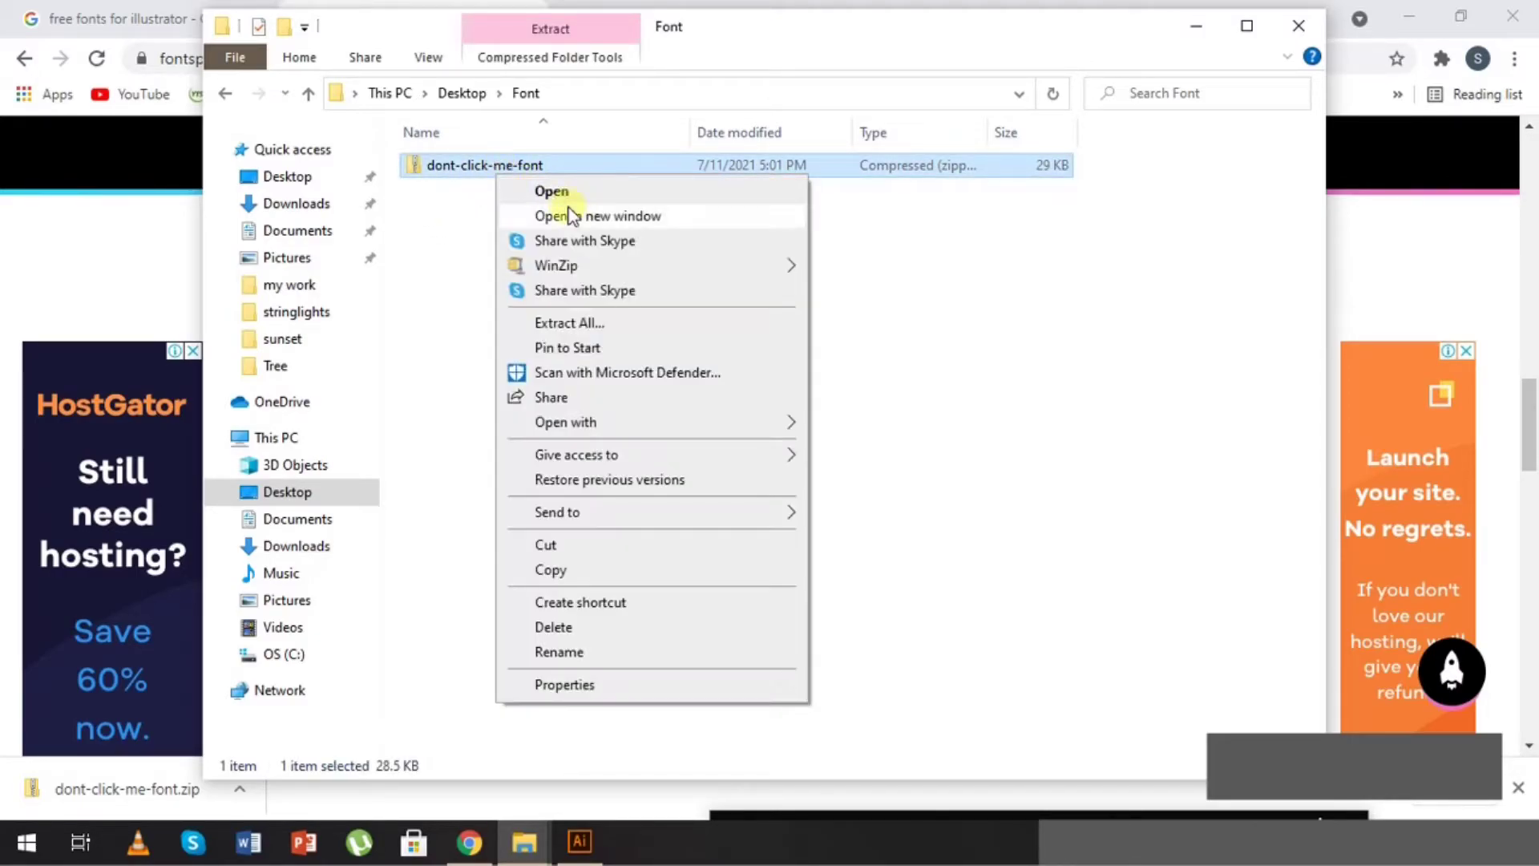
{"action": "left_click", "coordinate": [572, 326]}
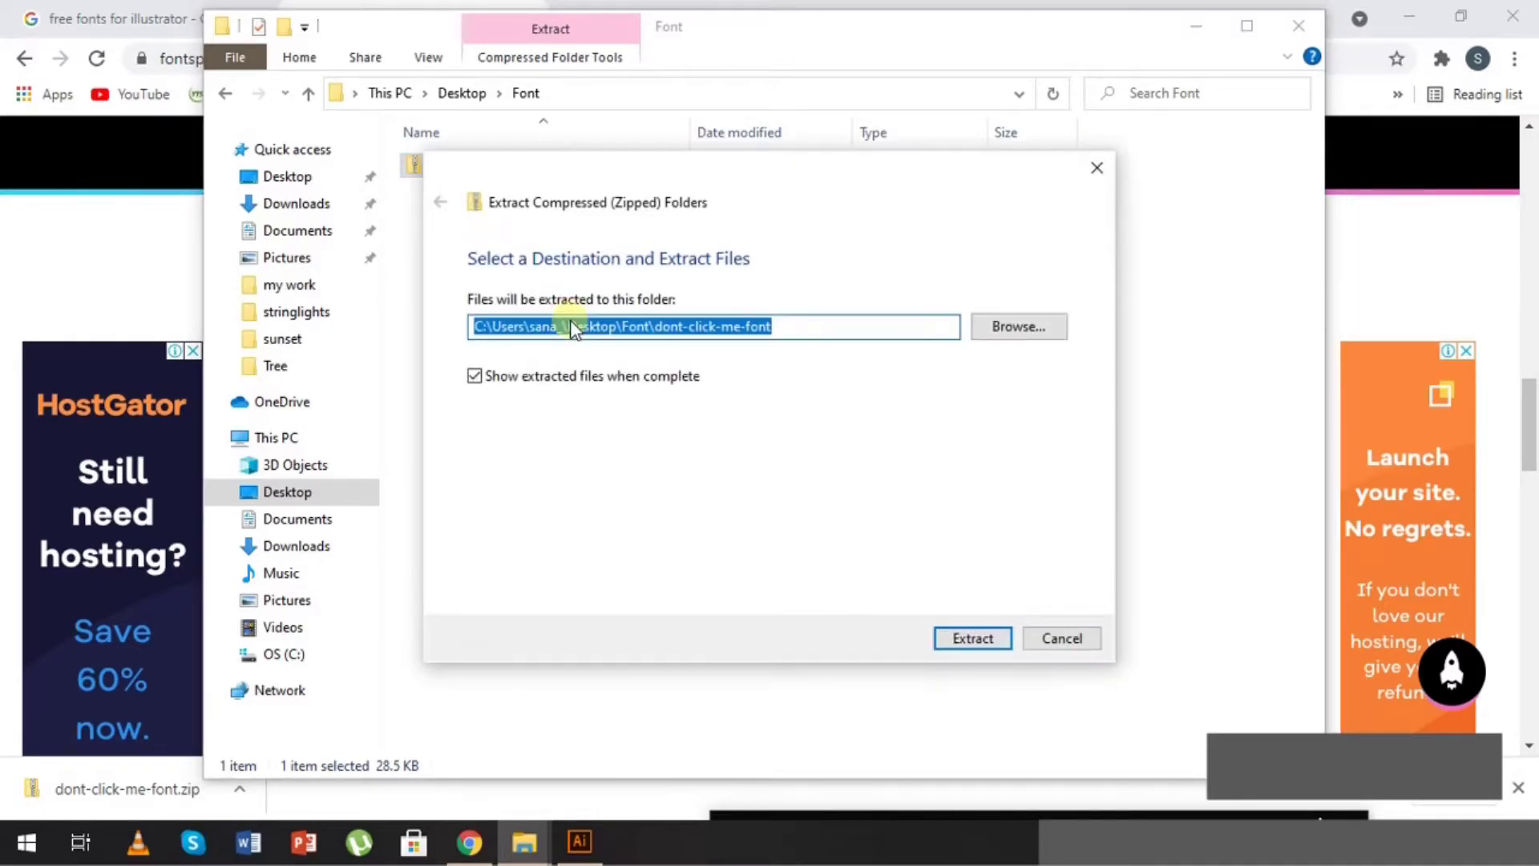
{"action": "left_click", "coordinate": [977, 644]}
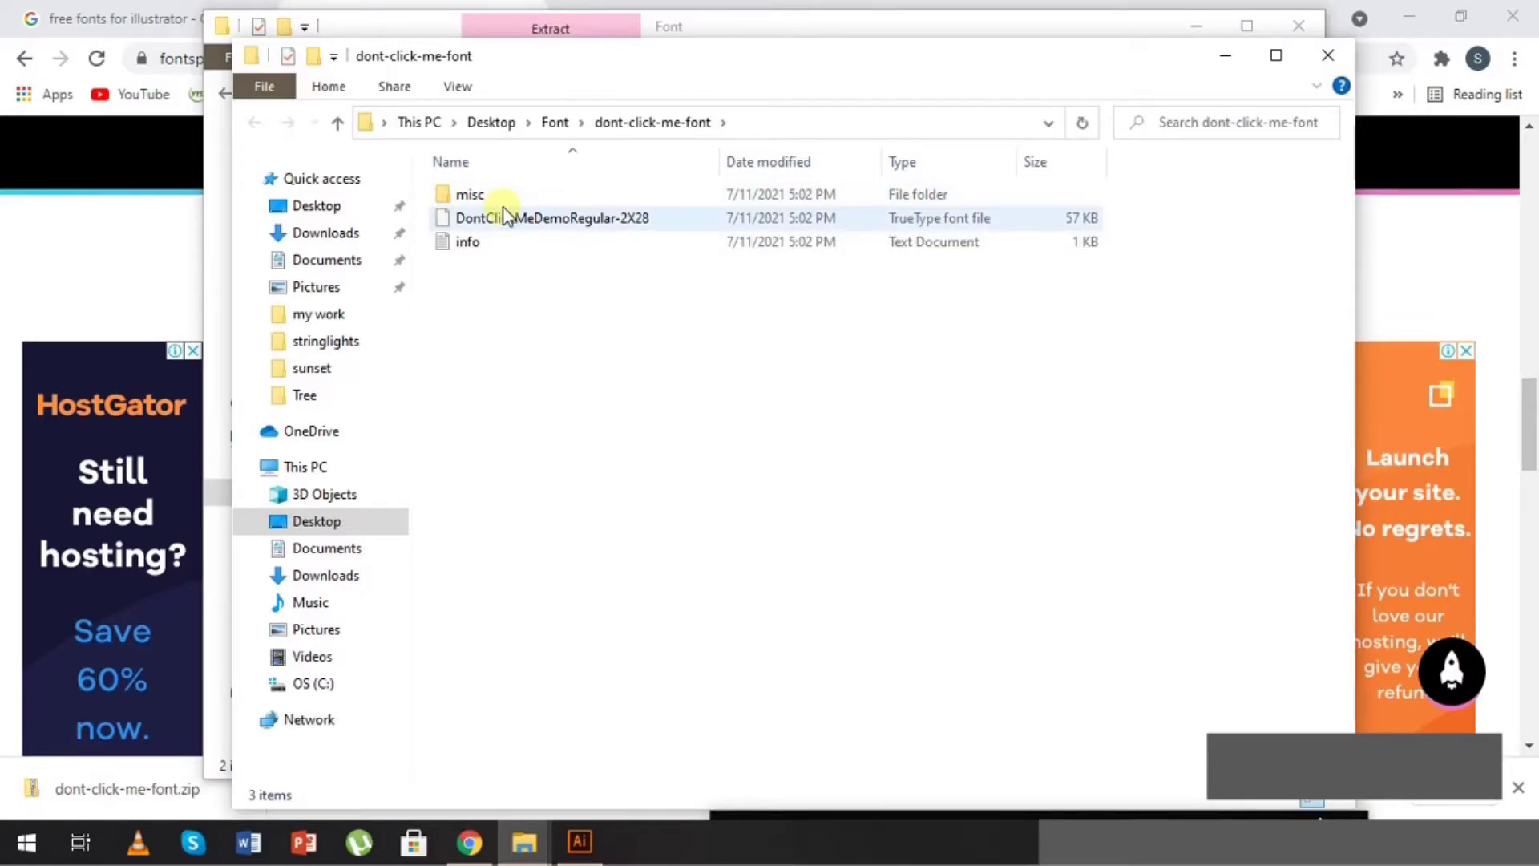
Step: Install DontClickMeDemoRegular-2X28.ttf from its right-click menu
{"action": "left_click", "coordinate": [544, 220]}
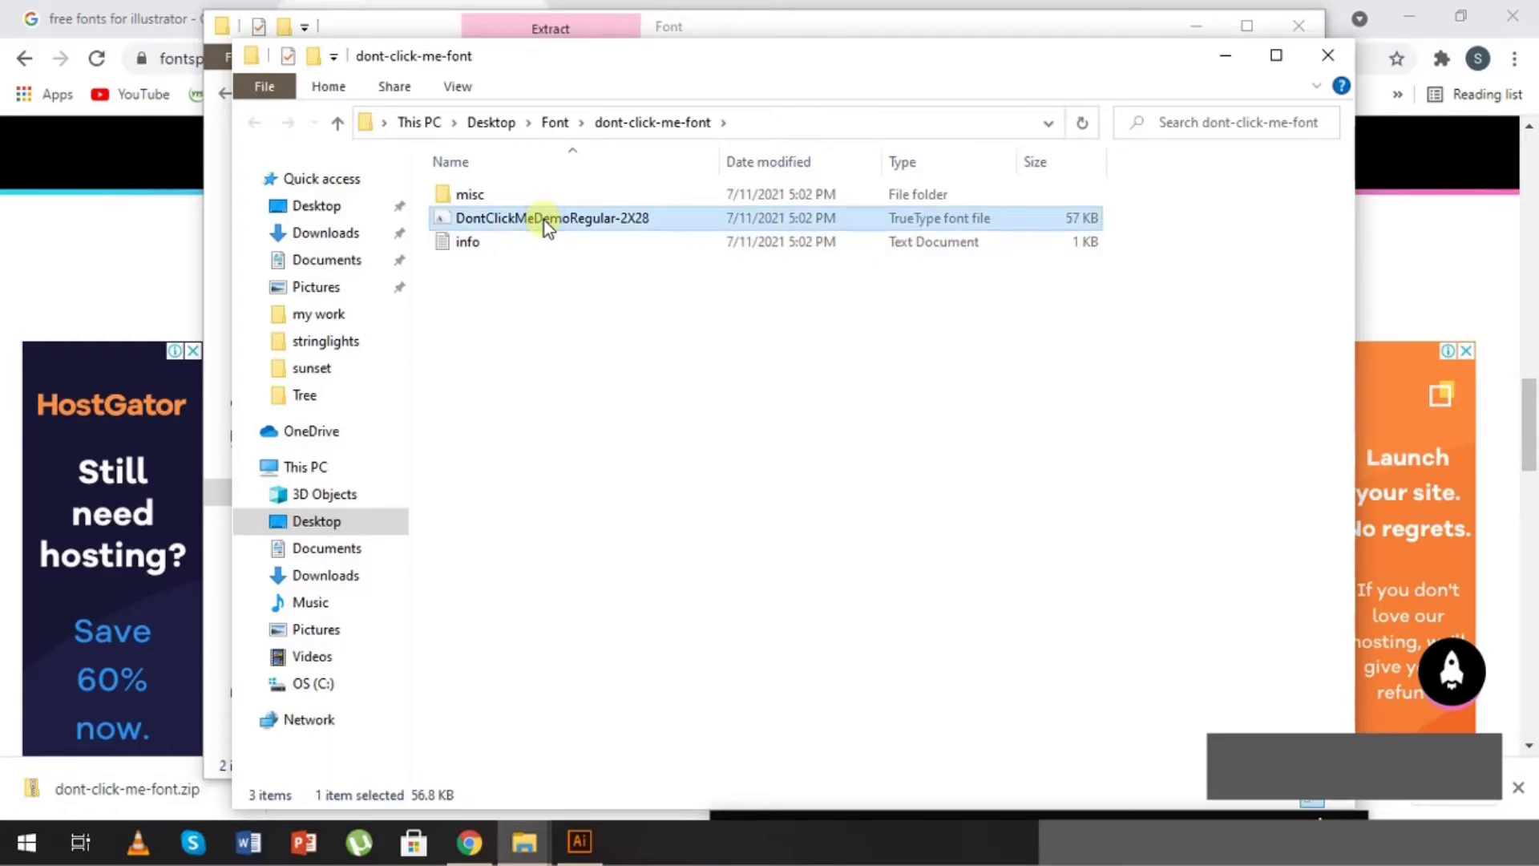
{"action": "right_click", "coordinate": [543, 221]}
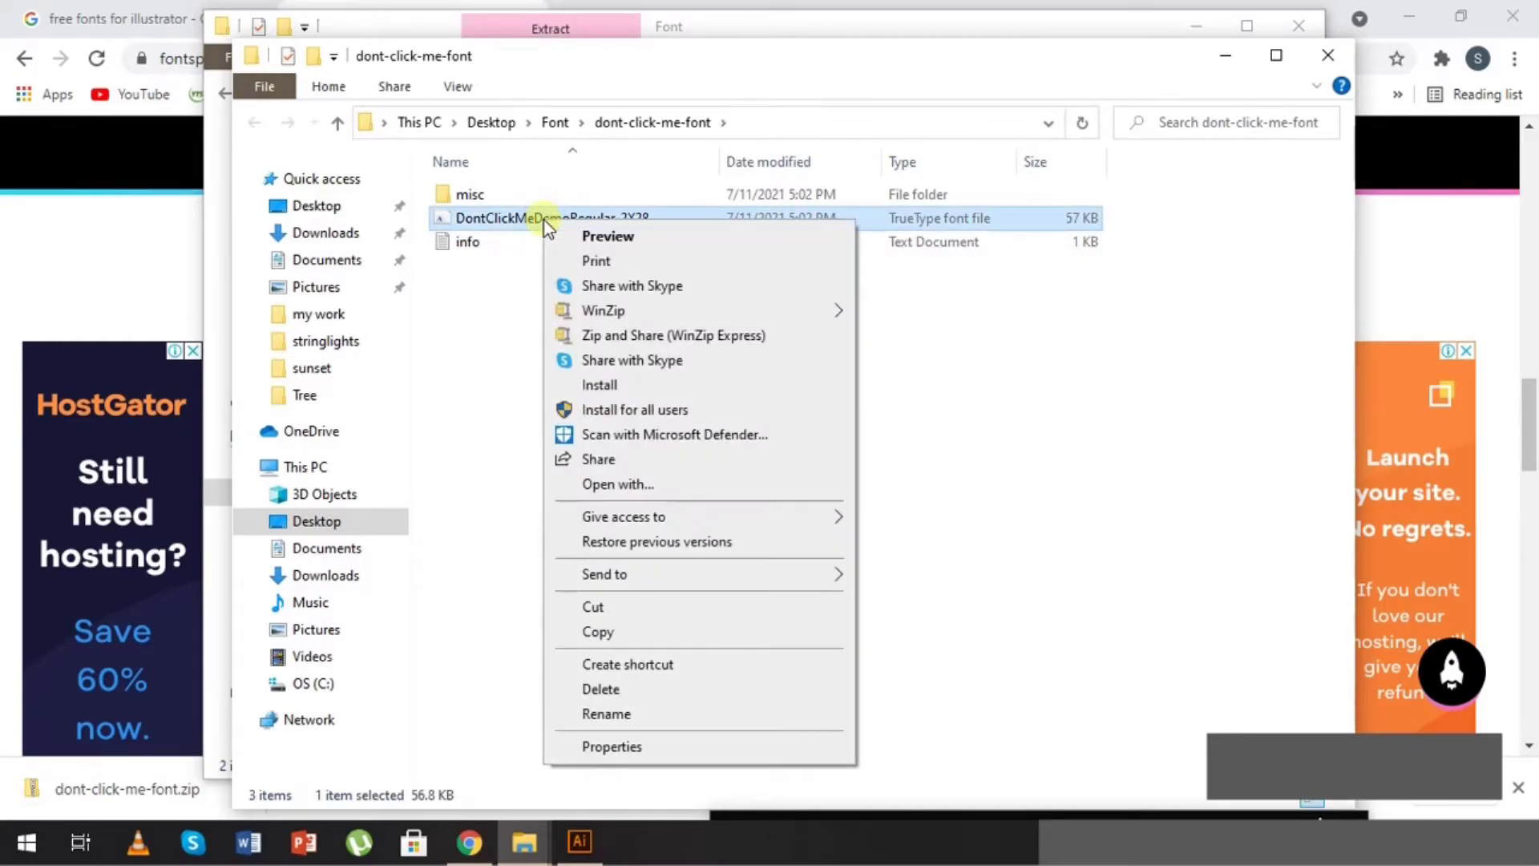
{"action": "left_click", "coordinate": [633, 390]}
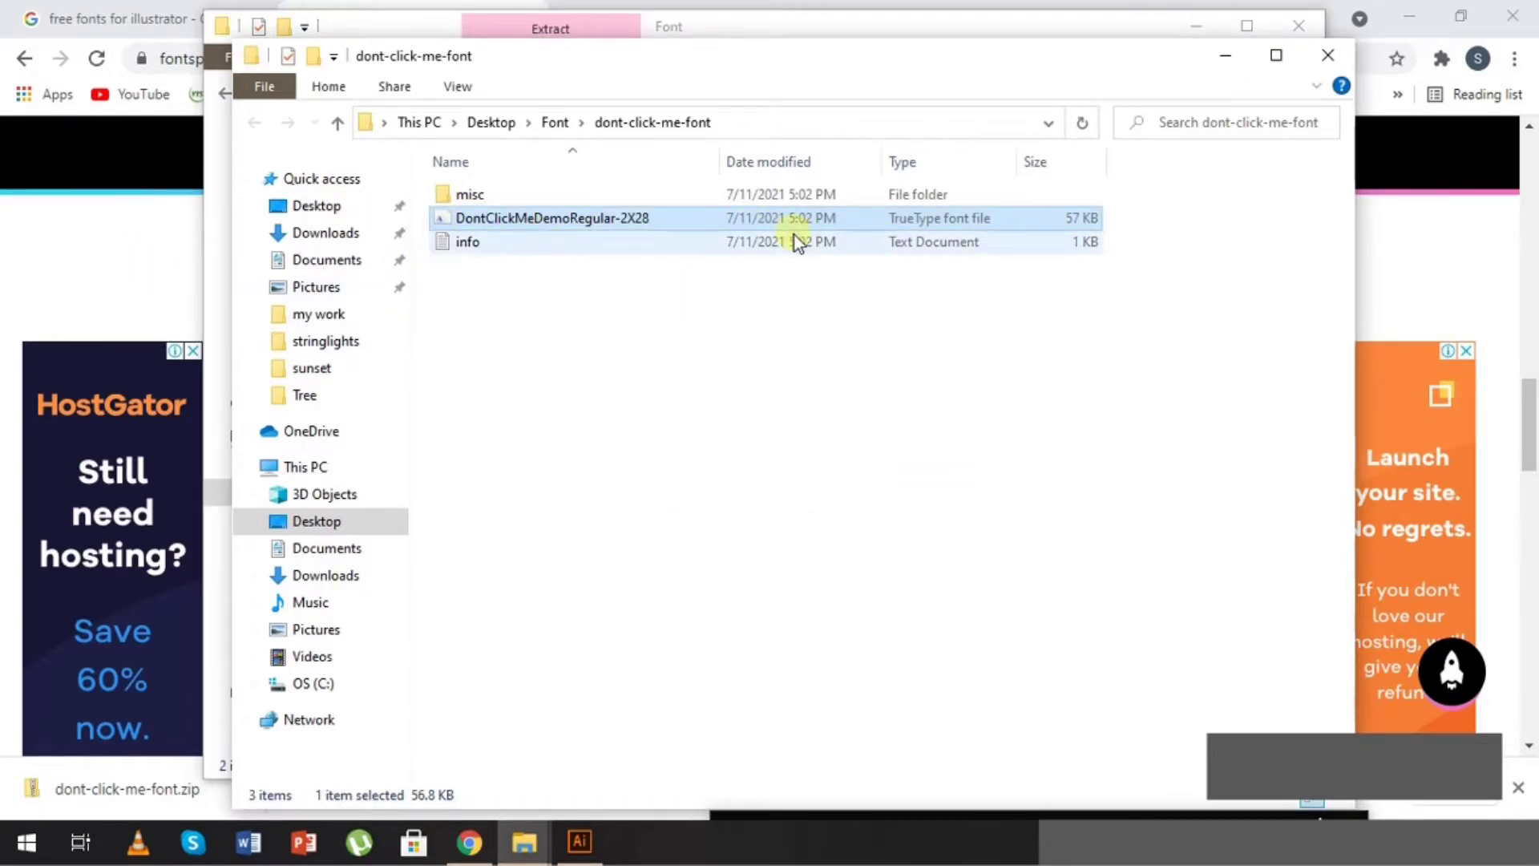
{"action": "left_click", "coordinate": [579, 842]}
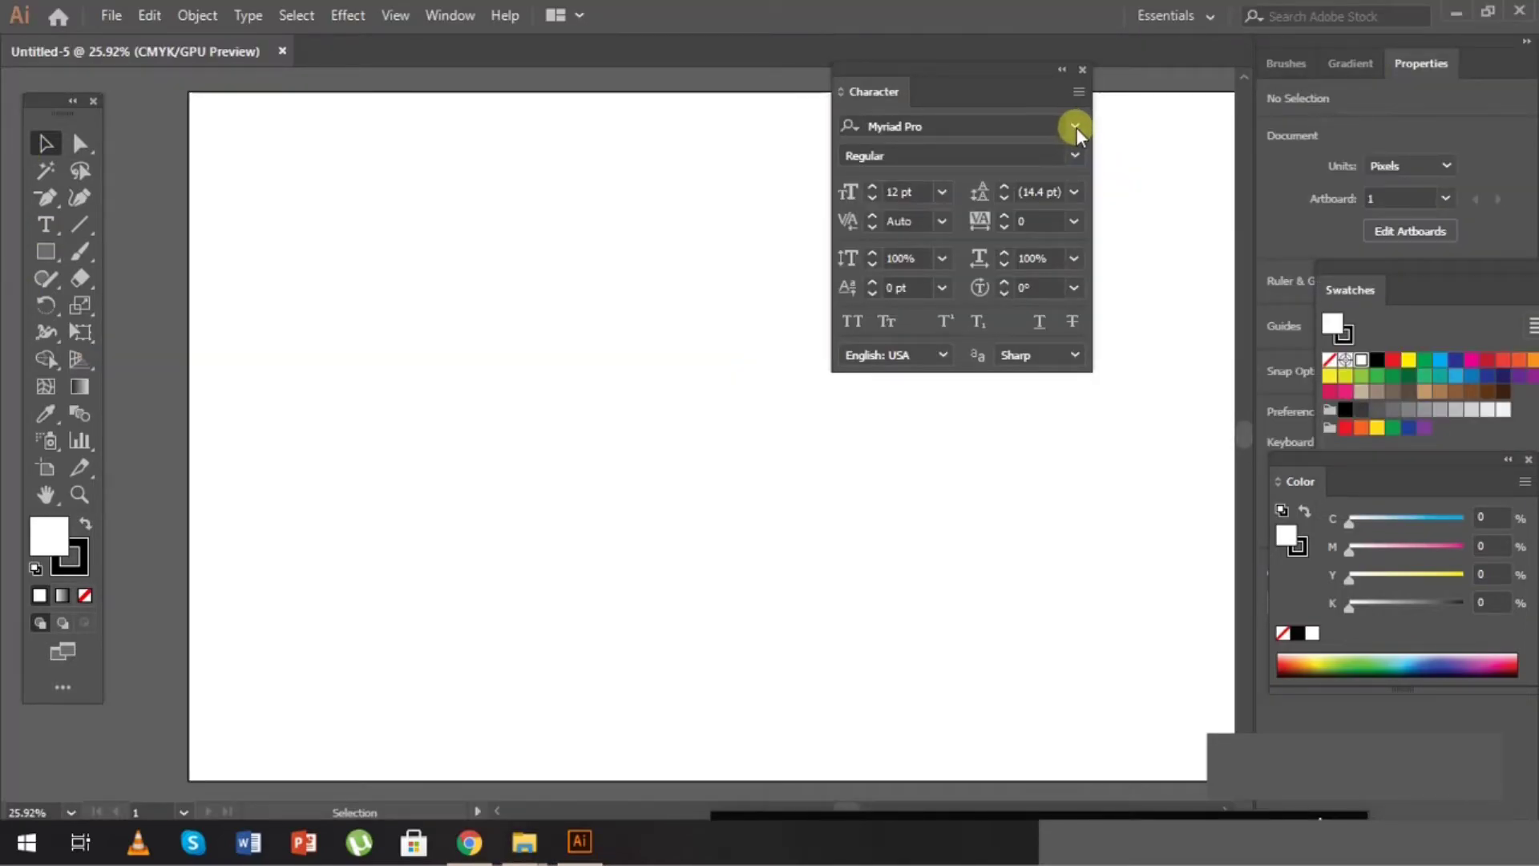
{"action": "left_click", "coordinate": [1077, 127]}
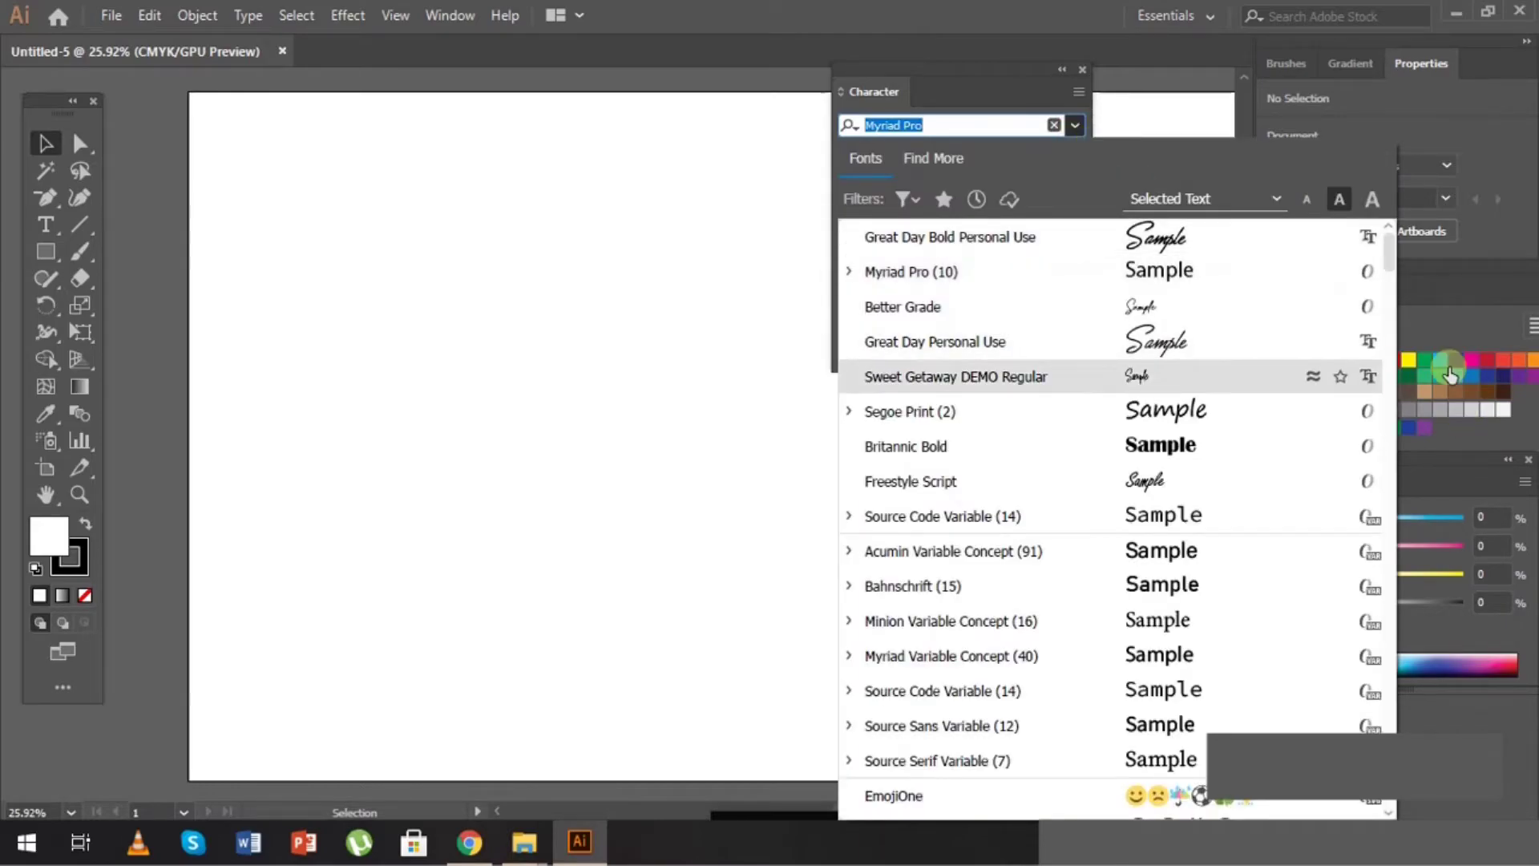
{"action": "left_click_drag", "start_coordinate": [1392, 262], "coordinate": [1419, 341]}
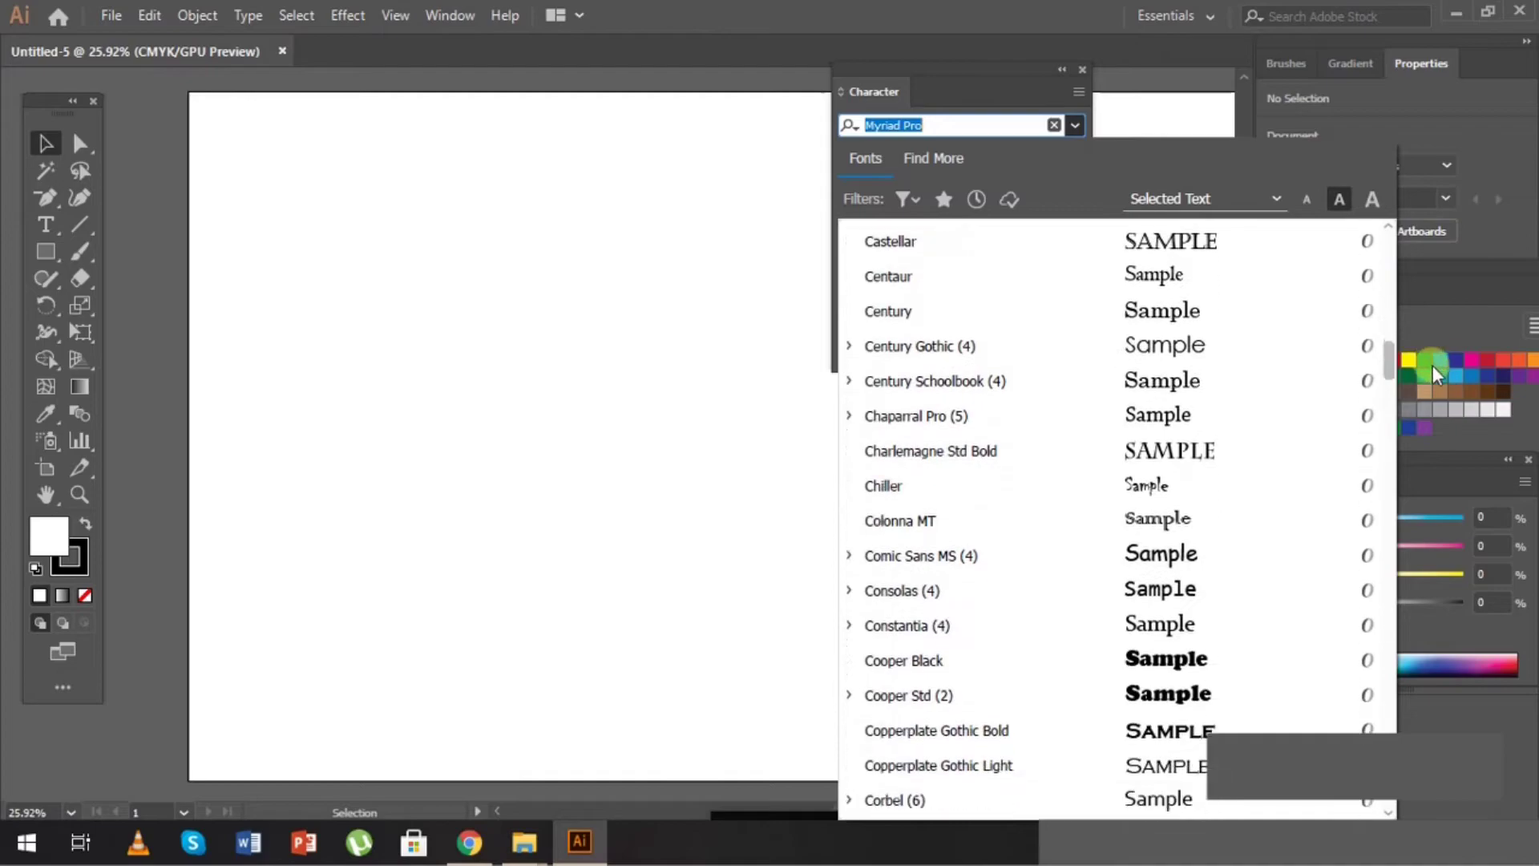
{"action": "left_click_drag", "start_coordinate": [1419, 341], "coordinate": [1445, 390]}
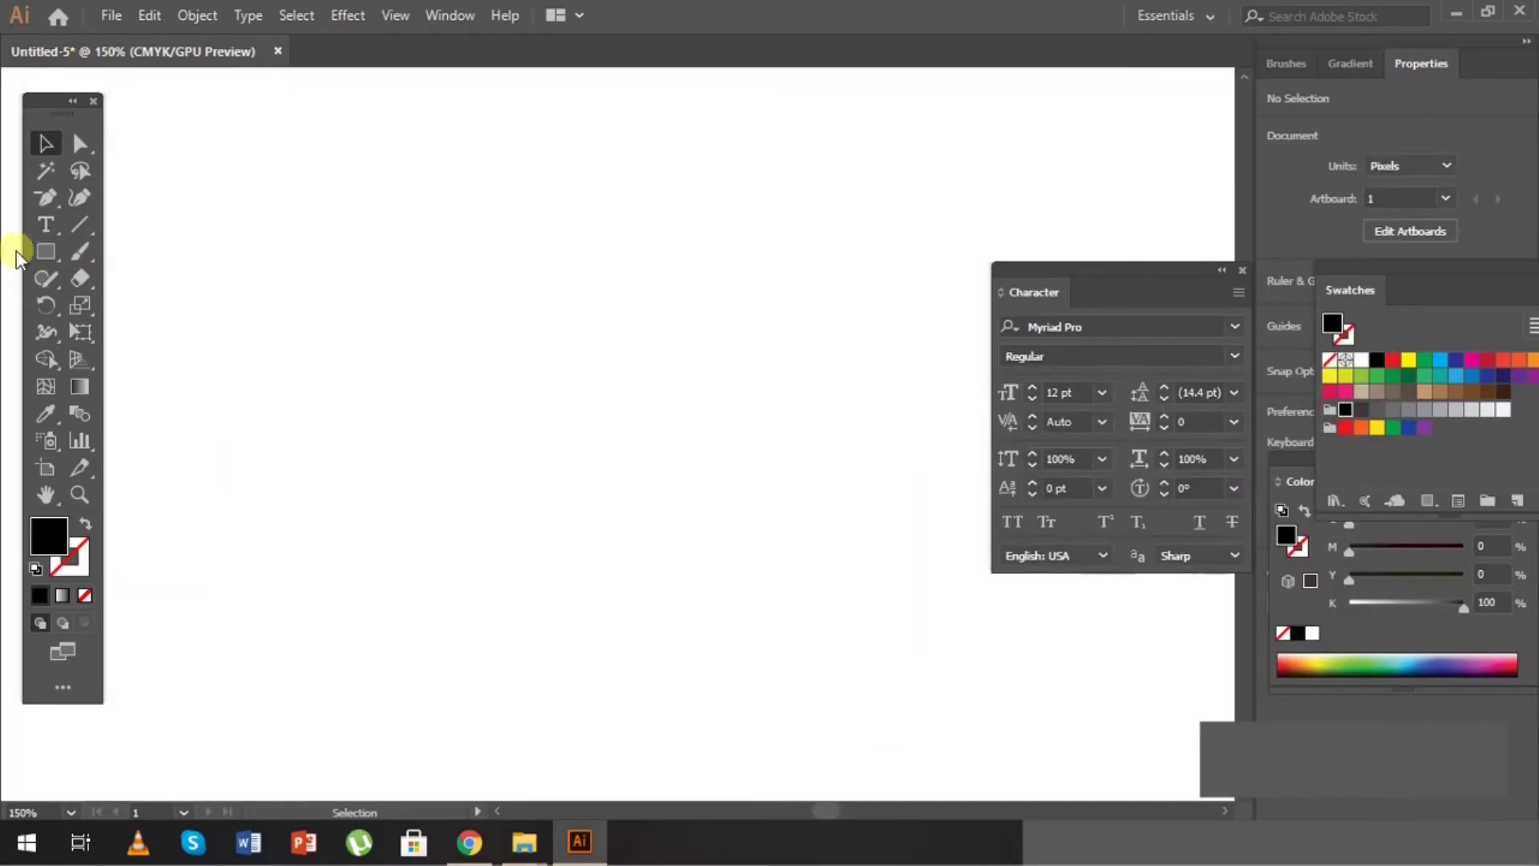
Step: Type the three-line subscribe-to-the-channel thank-you message on the artboard, then select it
{"action": "left_click", "coordinate": [44, 223]}
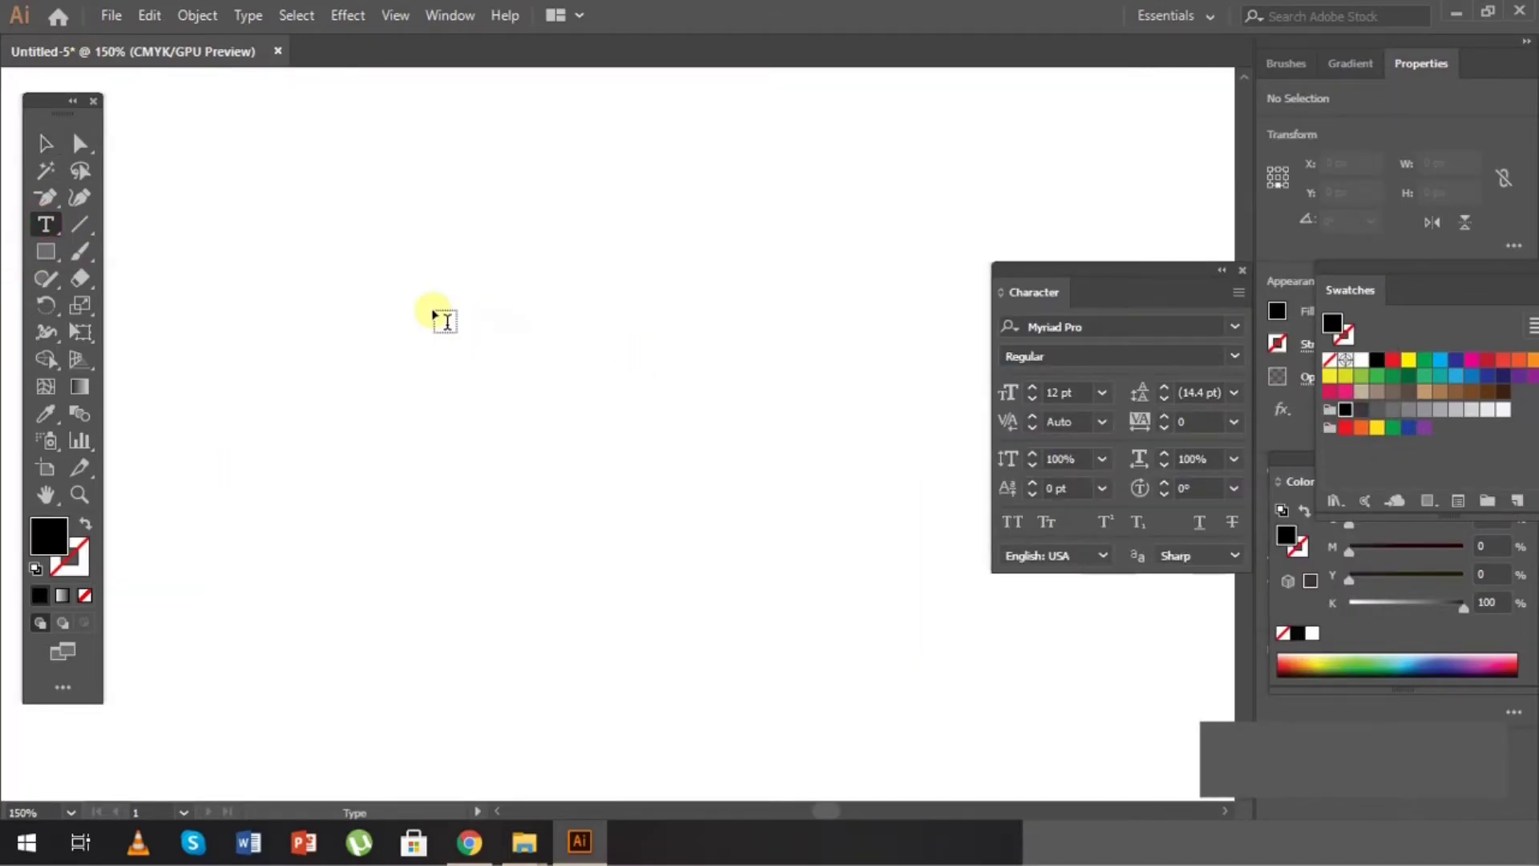
{"action": "left_click", "coordinate": [436, 311]}
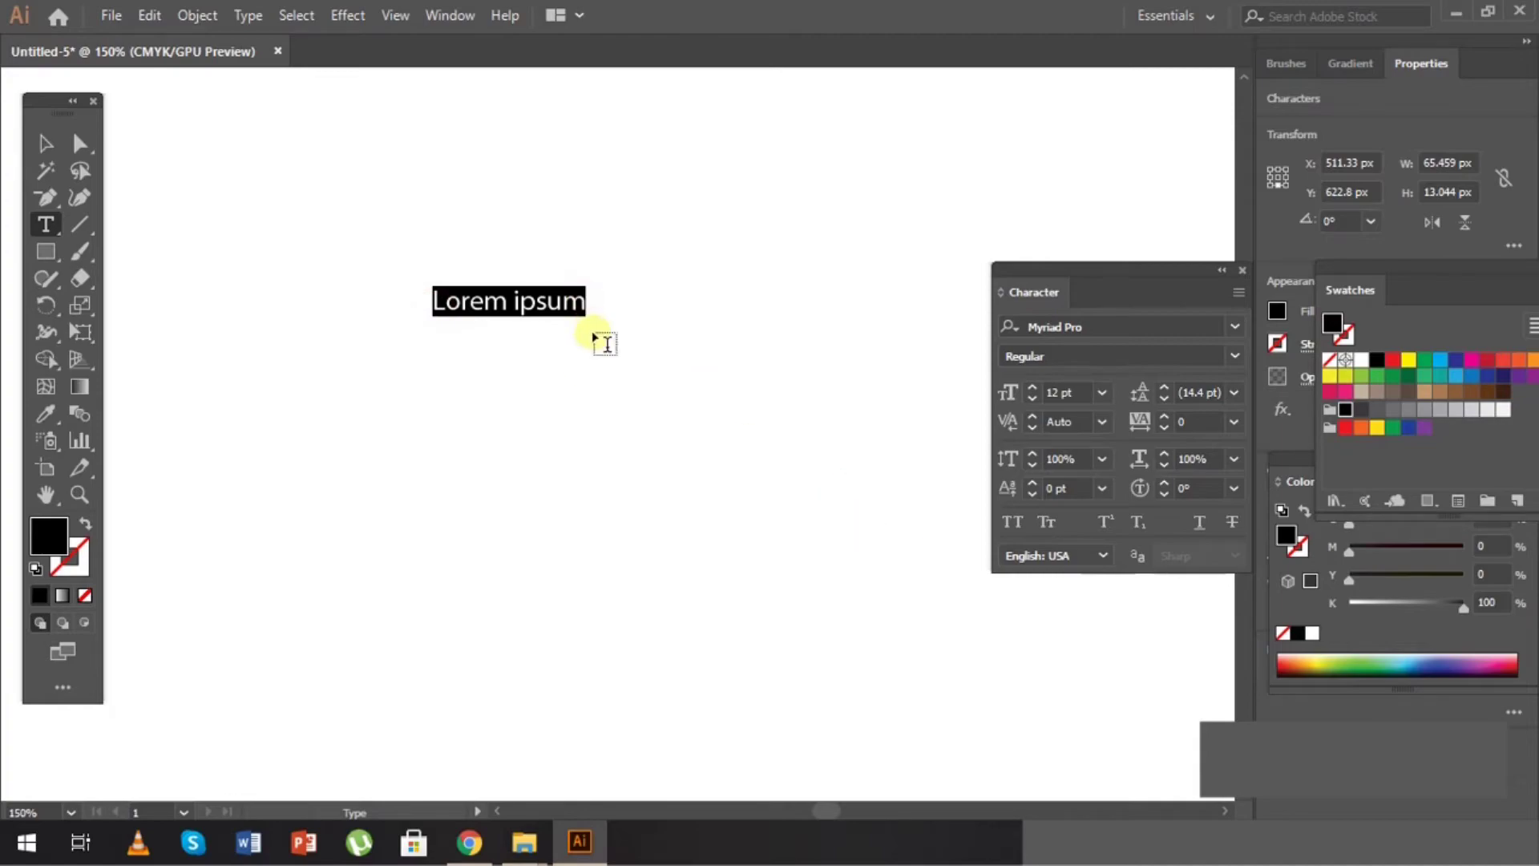
{"action": "type", "text": "thank you for watching :)"}
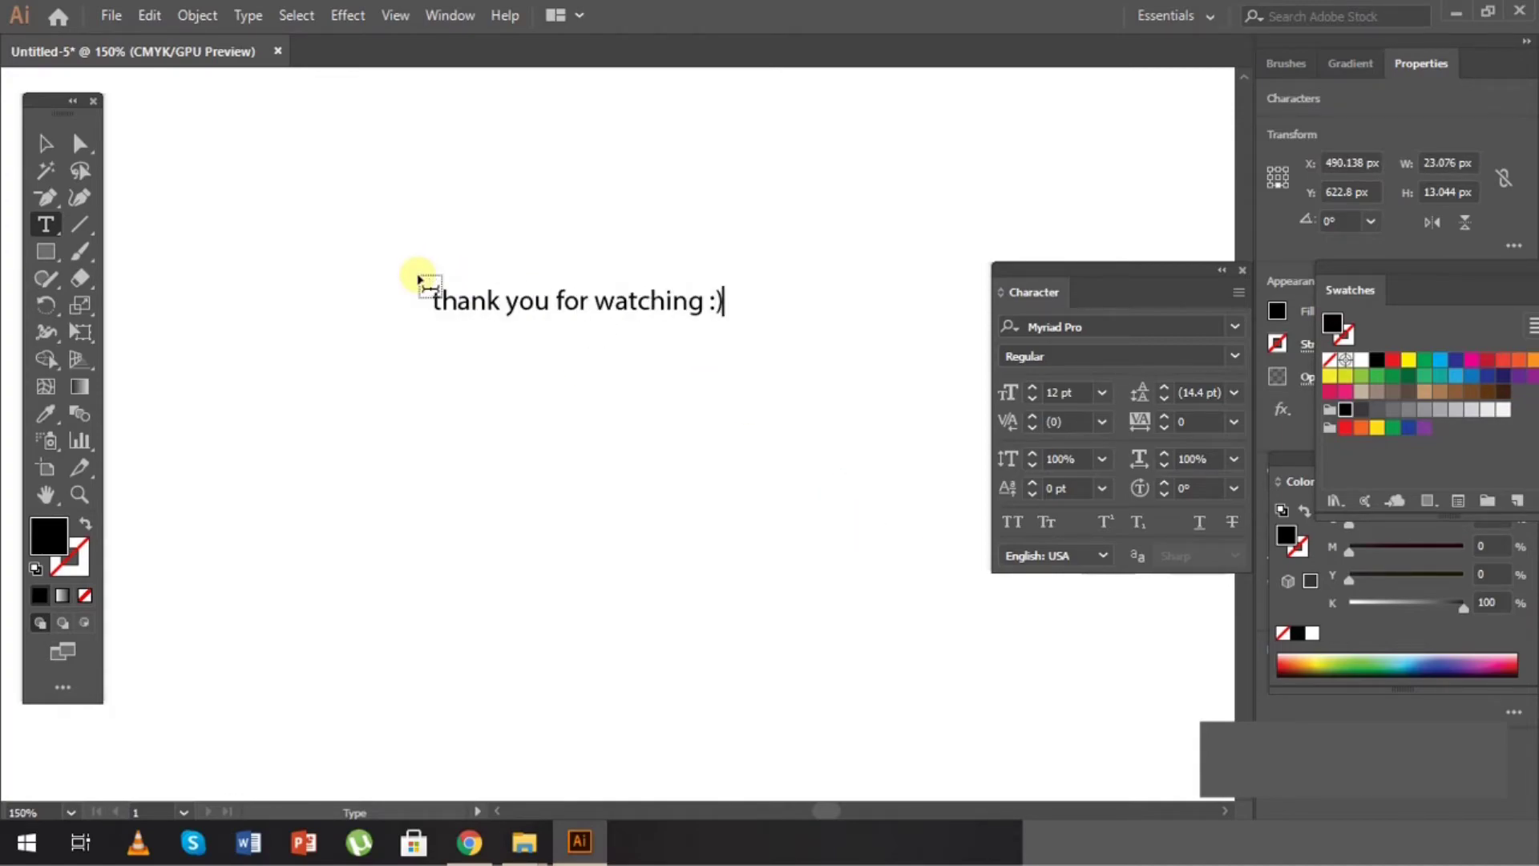
{"action": "key", "text": "Return"}
{"action": "type", "text": "if this video helped you, please"}
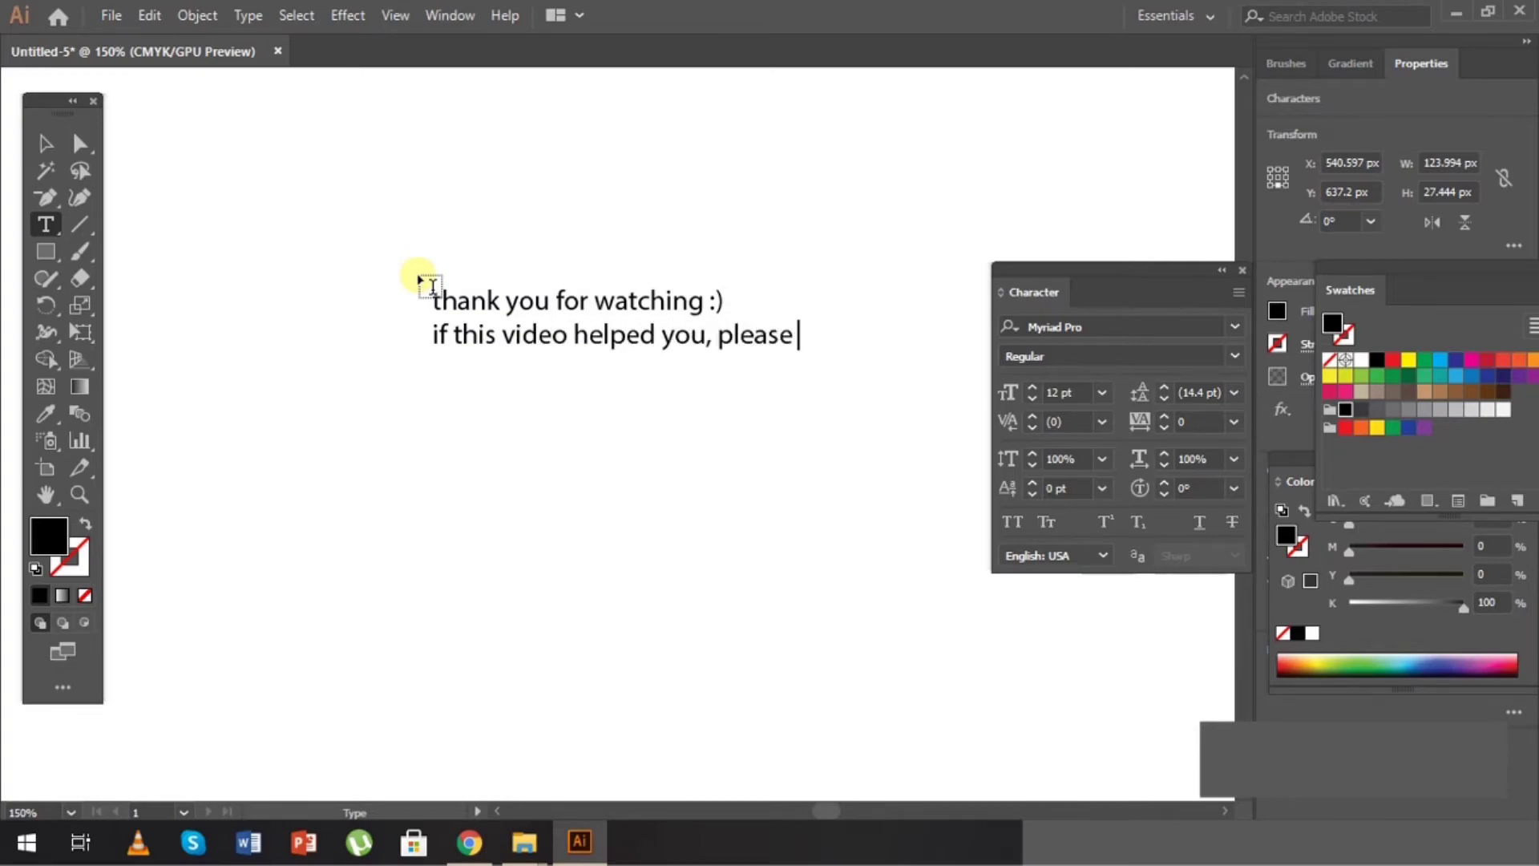
{"action": "key", "text": "Return"}
{"action": "type", "text": "subscribe to my channel."}
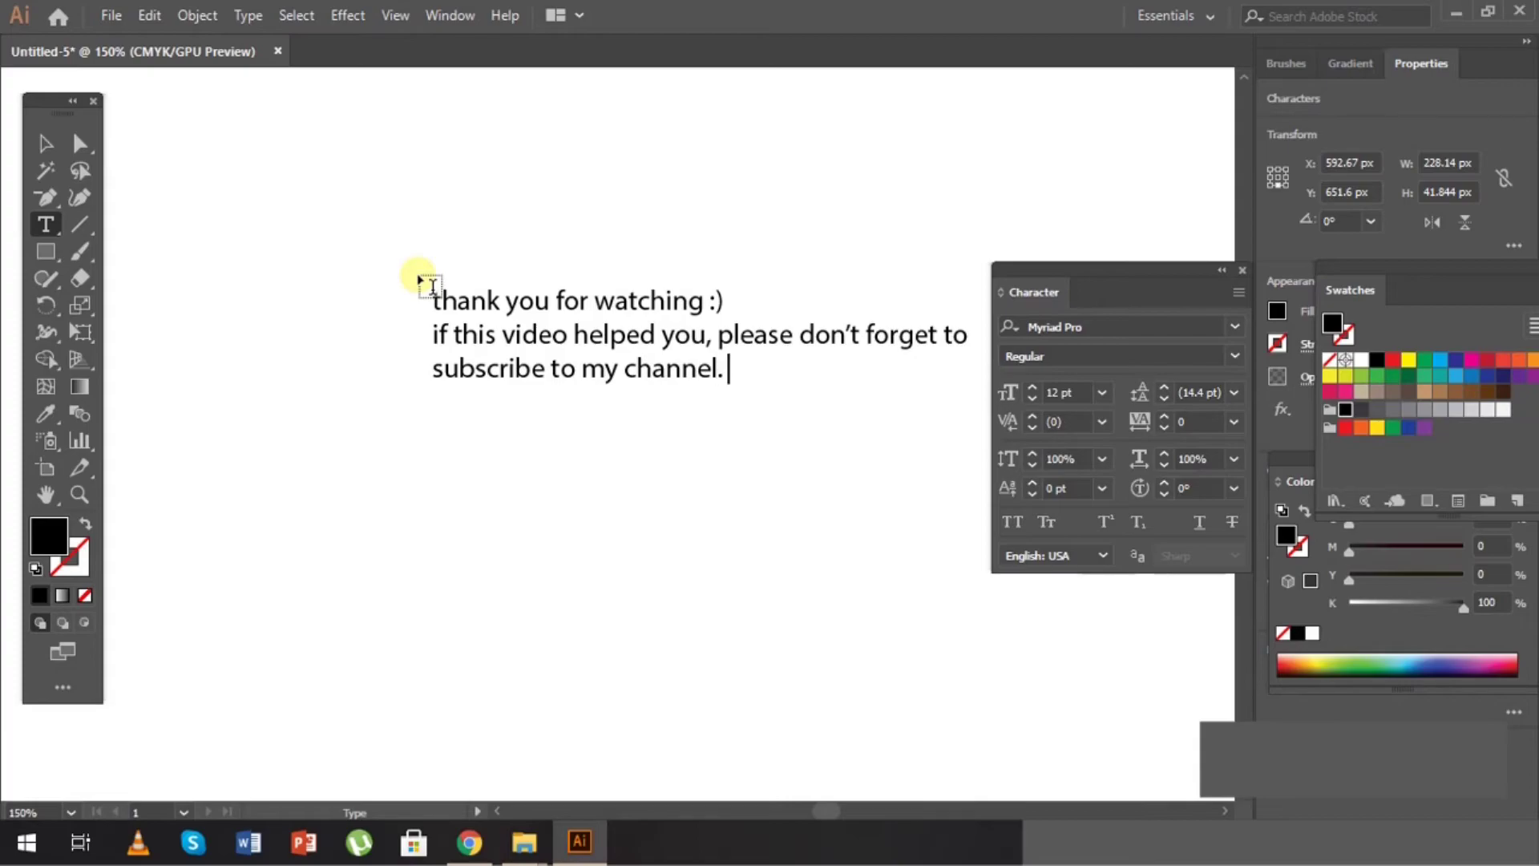
{"action": "type", "text": ")"}
{"action": "left_click", "coordinate": [46, 143]}
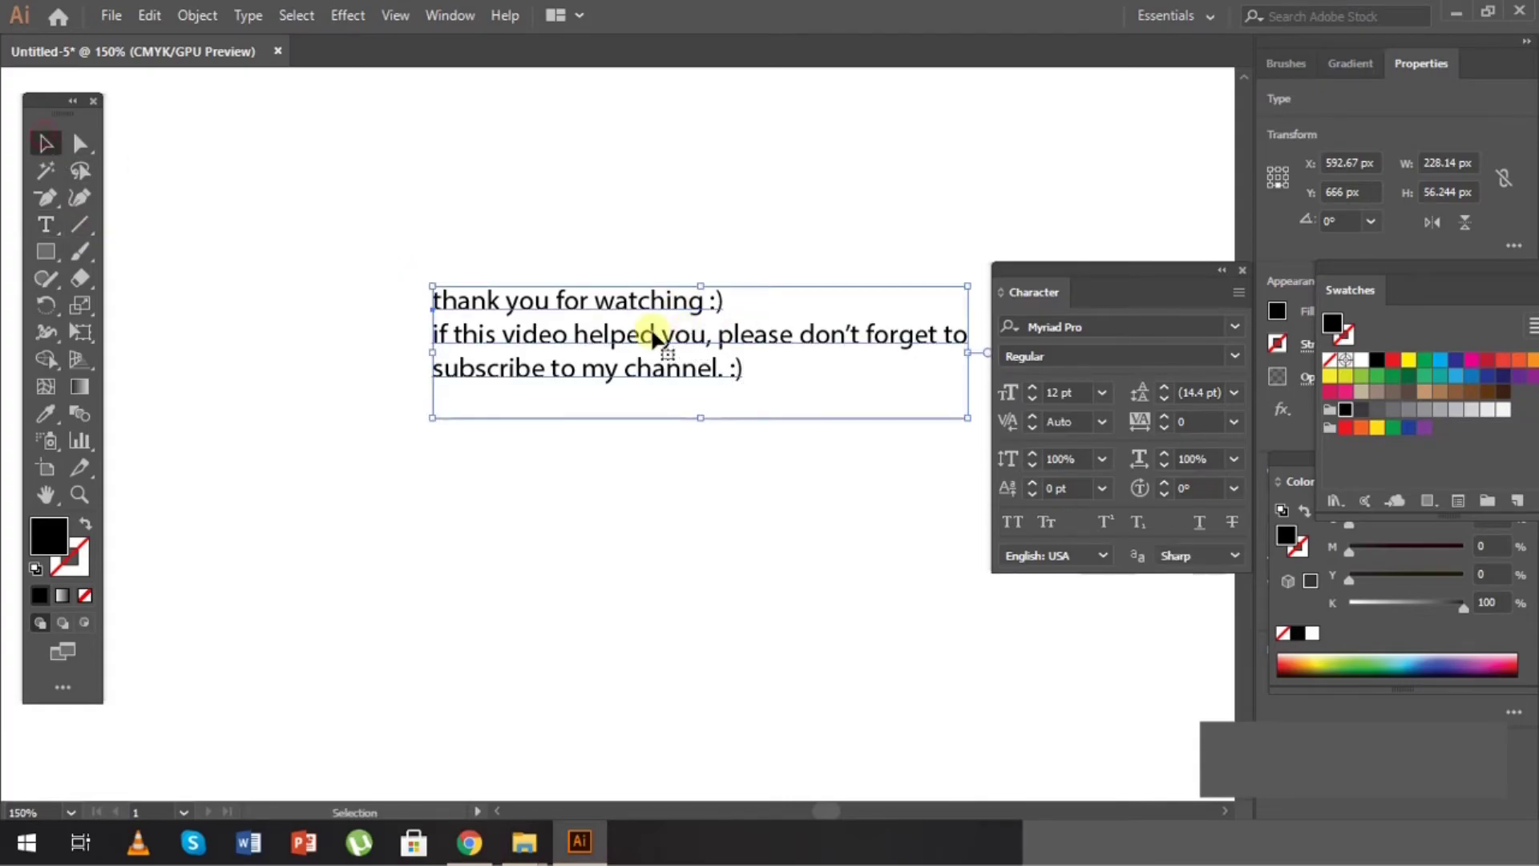
Step: Set the thank-you text font to Dont Click Me DEMO Regular
{"action": "left_click", "coordinate": [1235, 326]}
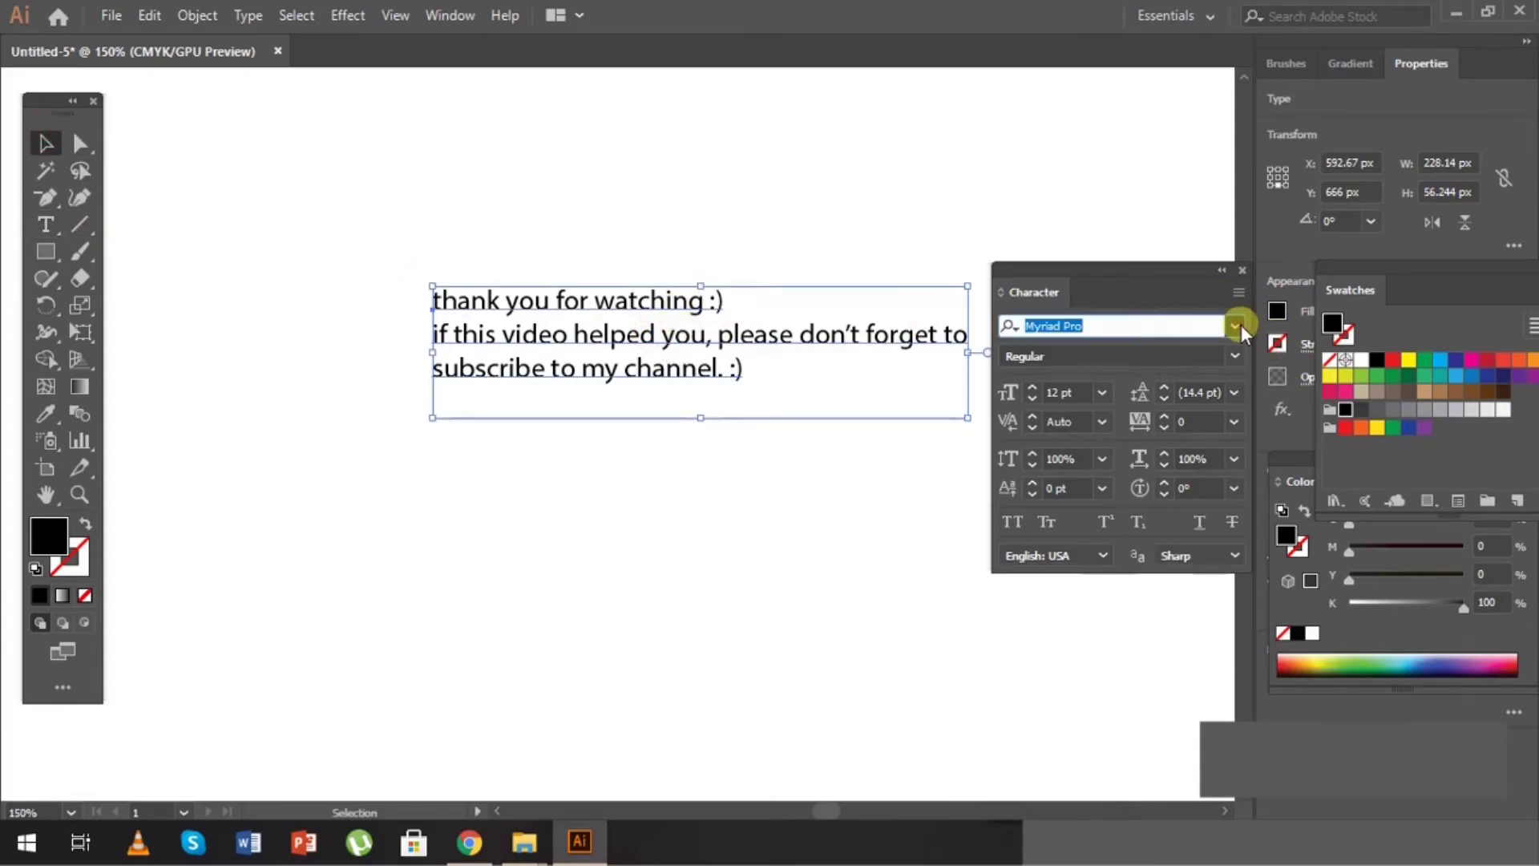
{"action": "left_click_drag", "start_coordinate": [1534, 483], "coordinate": [1535, 526]}
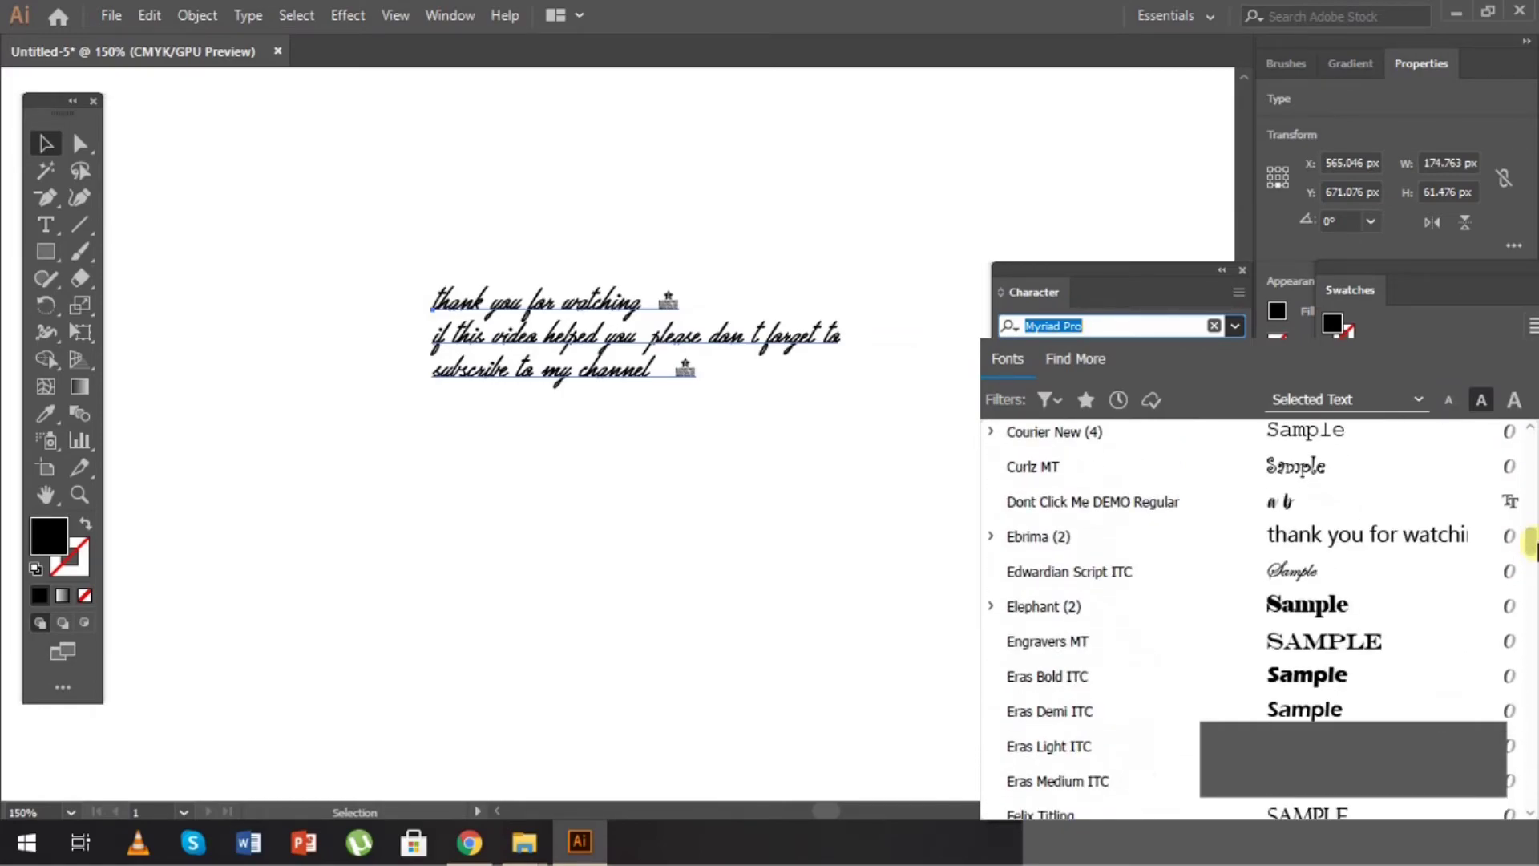
{"action": "left_click_drag", "start_coordinate": [1536, 526], "coordinate": [1534, 560]}
{"action": "left_click", "coordinate": [1134, 532]}
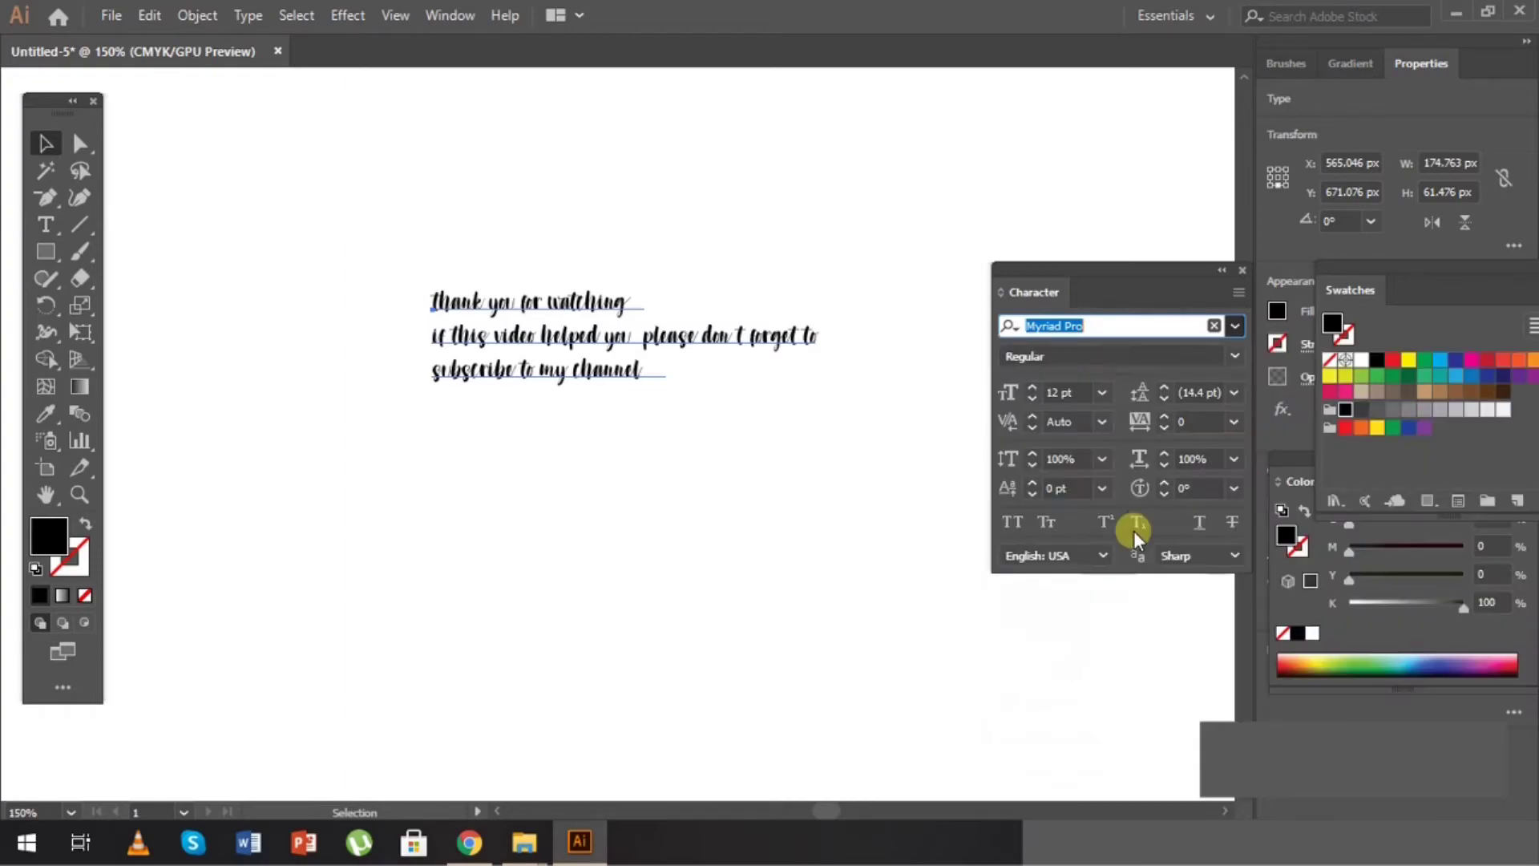
{"action": "key", "text": "Escape"}
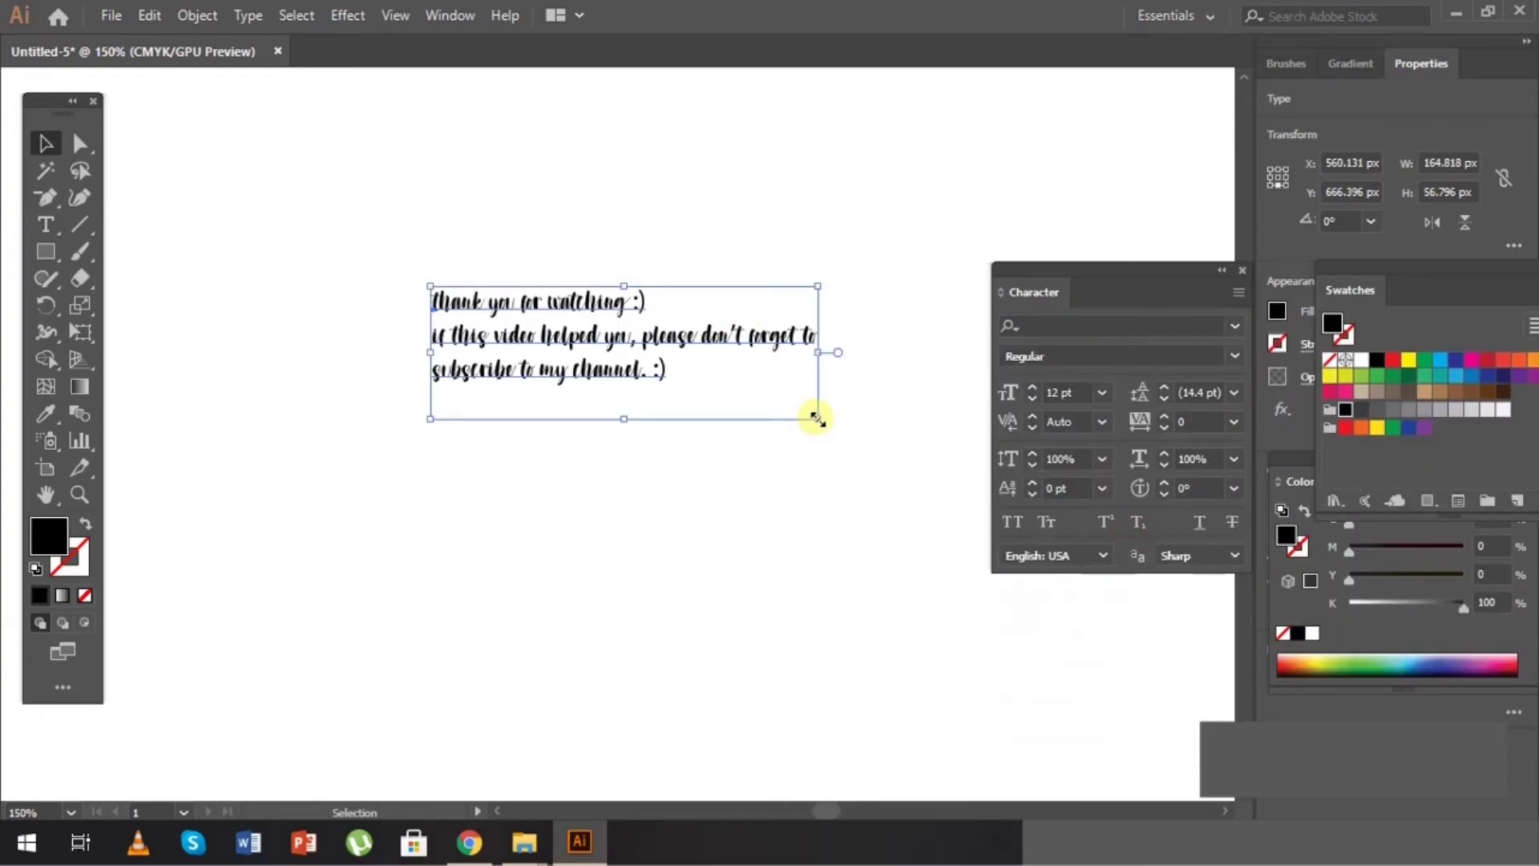
Step: Scale the text block up to more than double its size
{"action": "left_click_drag", "start_coordinate": [427, 417], "coordinate": [221, 653]}
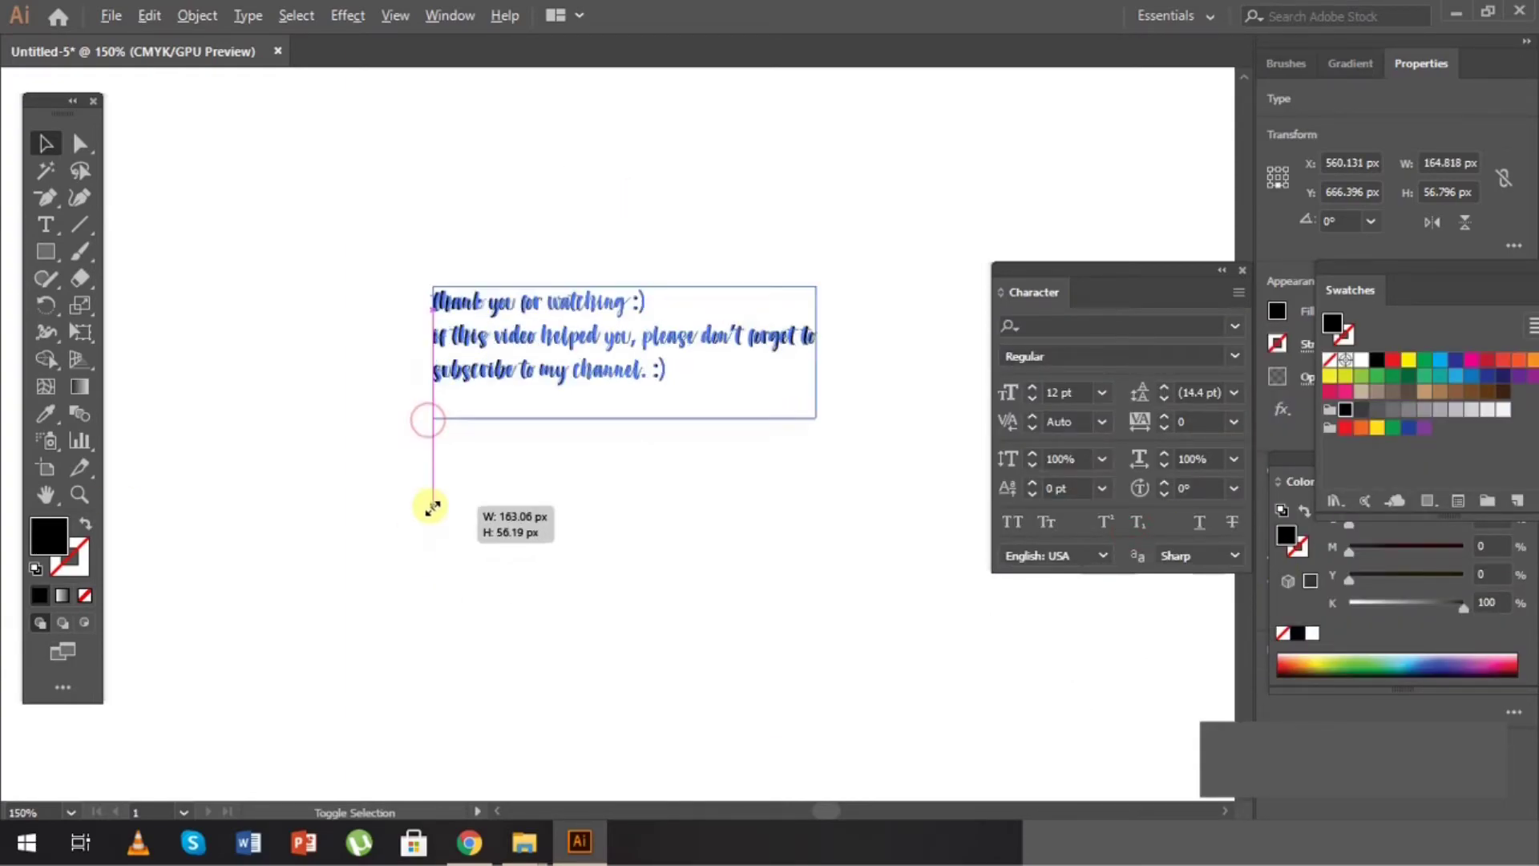
{"action": "left_click_drag", "start_coordinate": [1128, 278], "coordinate": [1093, 609]}
{"action": "left_click_drag", "start_coordinate": [203, 493], "coordinate": [168, 510]}
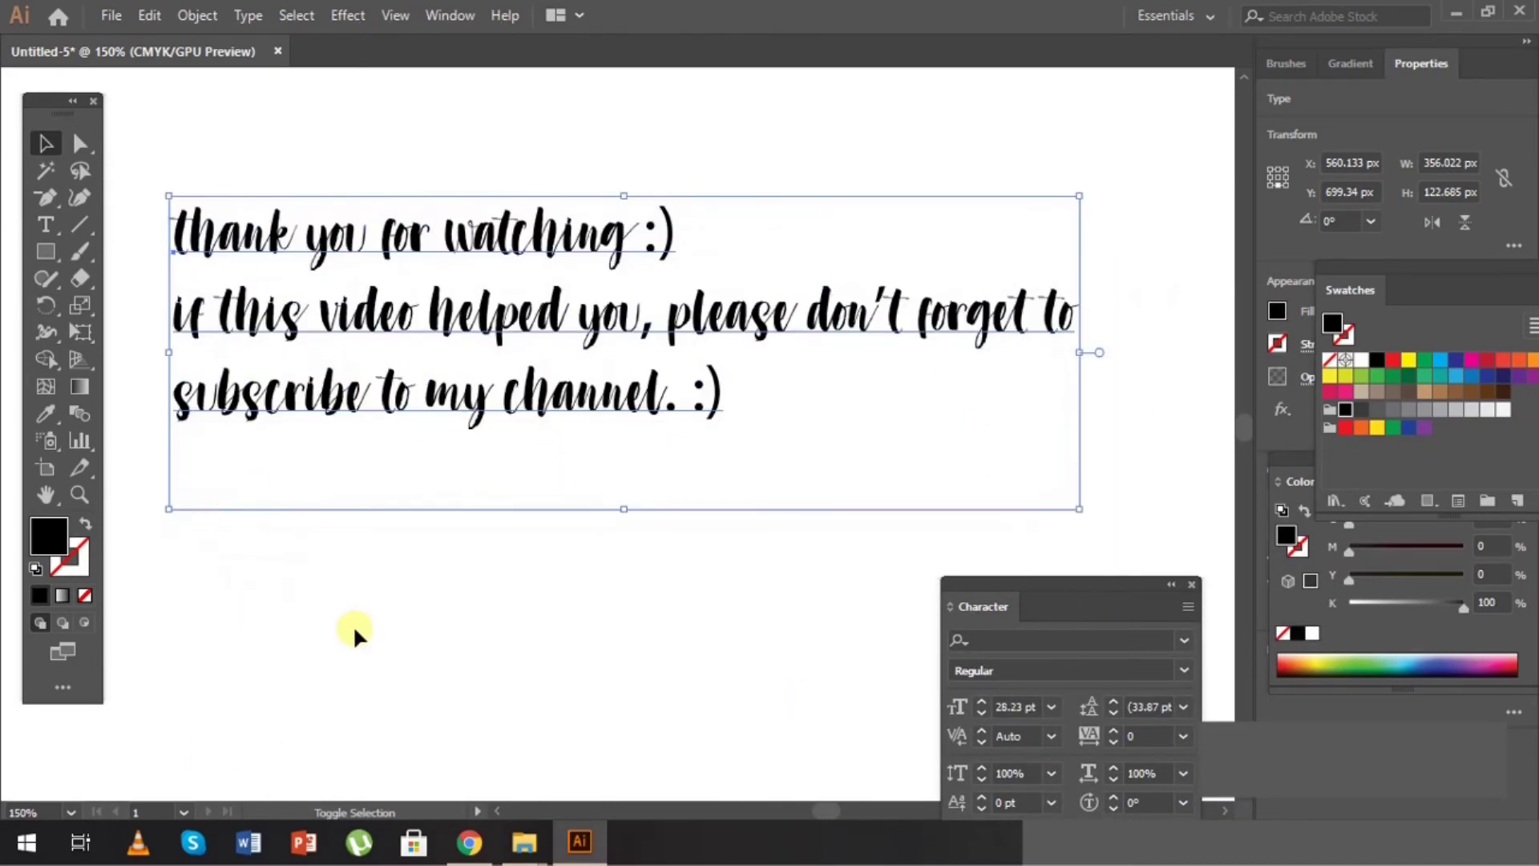
{"action": "left_click", "coordinate": [353, 627]}
Step: Apply the blue-violet swatch to the text after trying navy and purple, then deselect it
{"action": "left_click", "coordinate": [635, 349]}
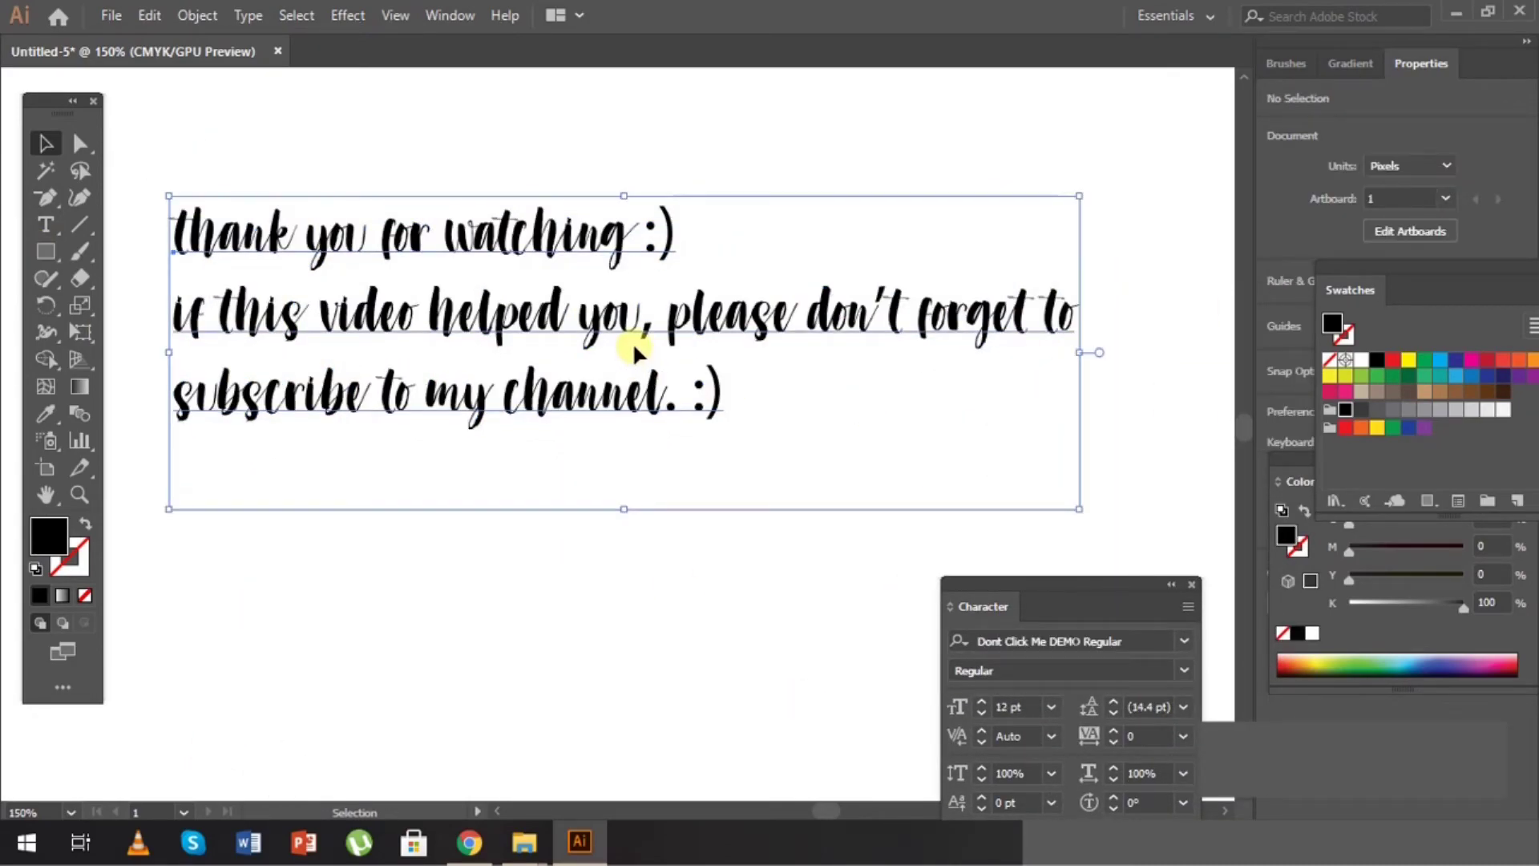
{"action": "left_click", "coordinate": [1503, 380]}
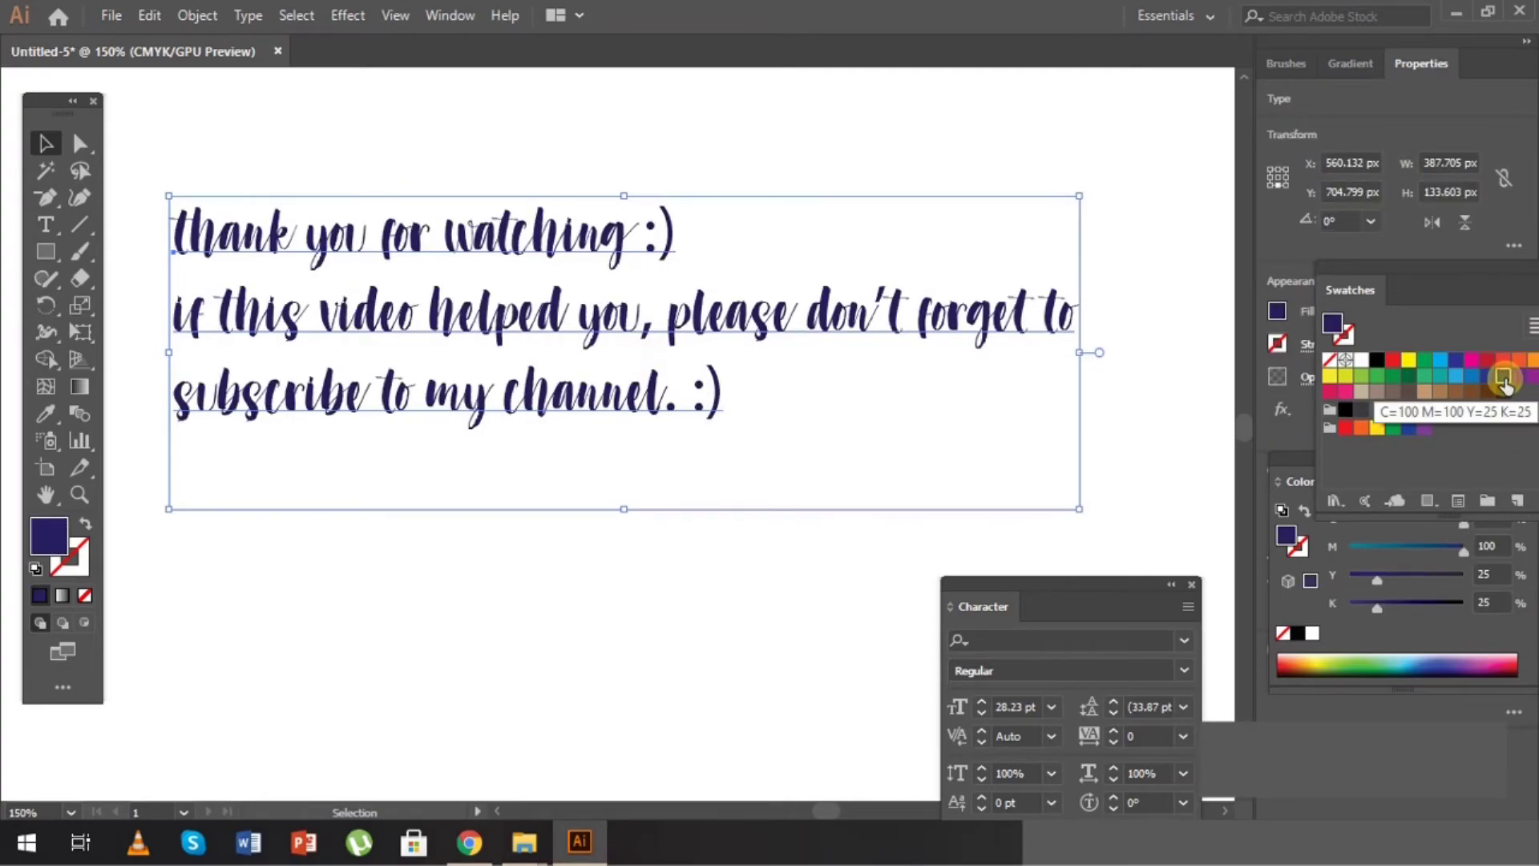
{"action": "left_click", "coordinate": [1519, 376]}
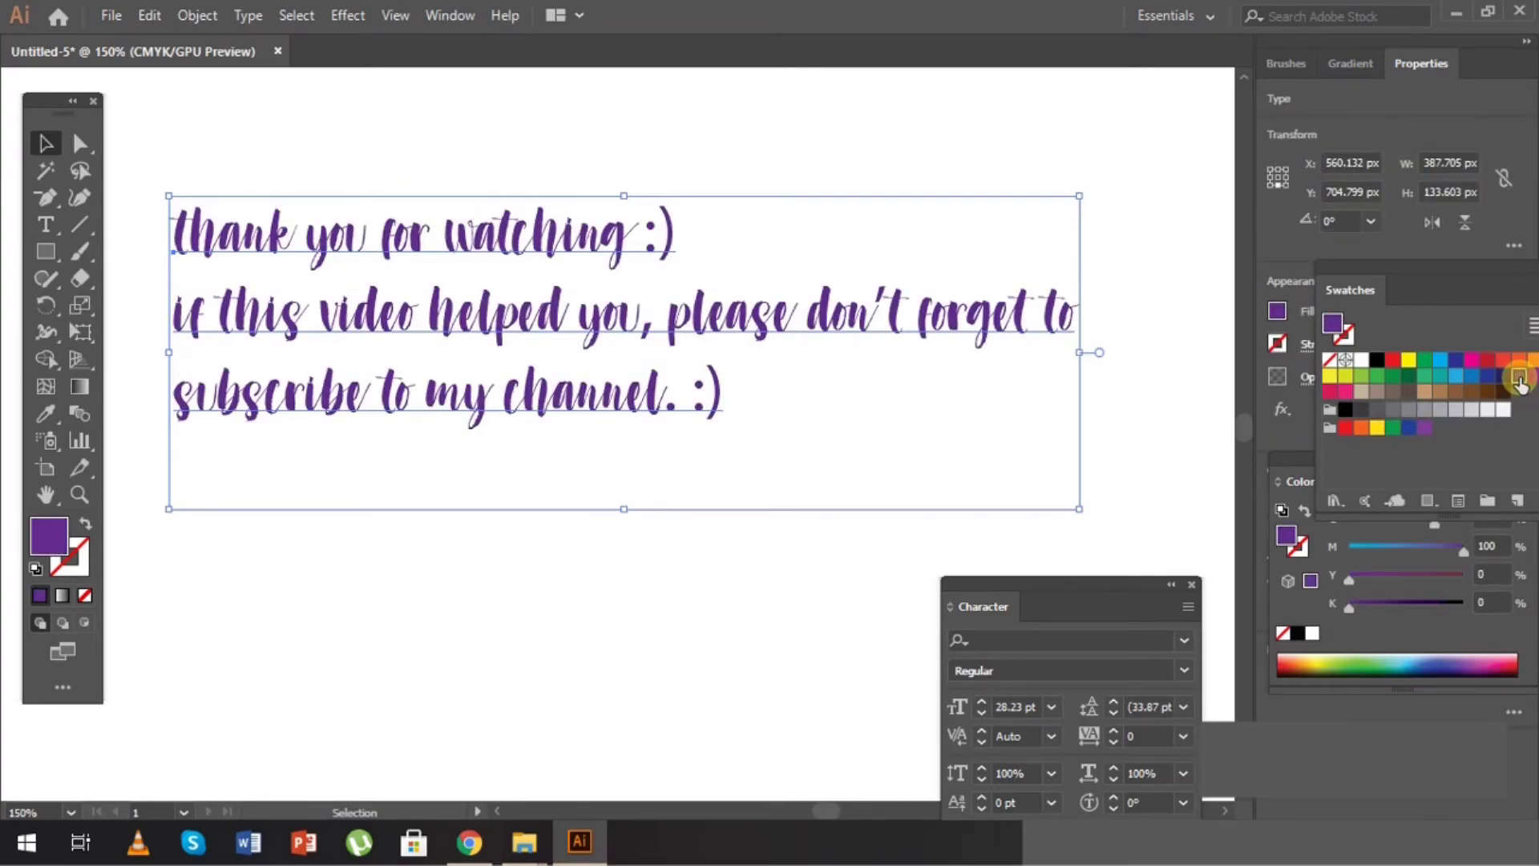
{"action": "left_click", "coordinate": [1456, 362]}
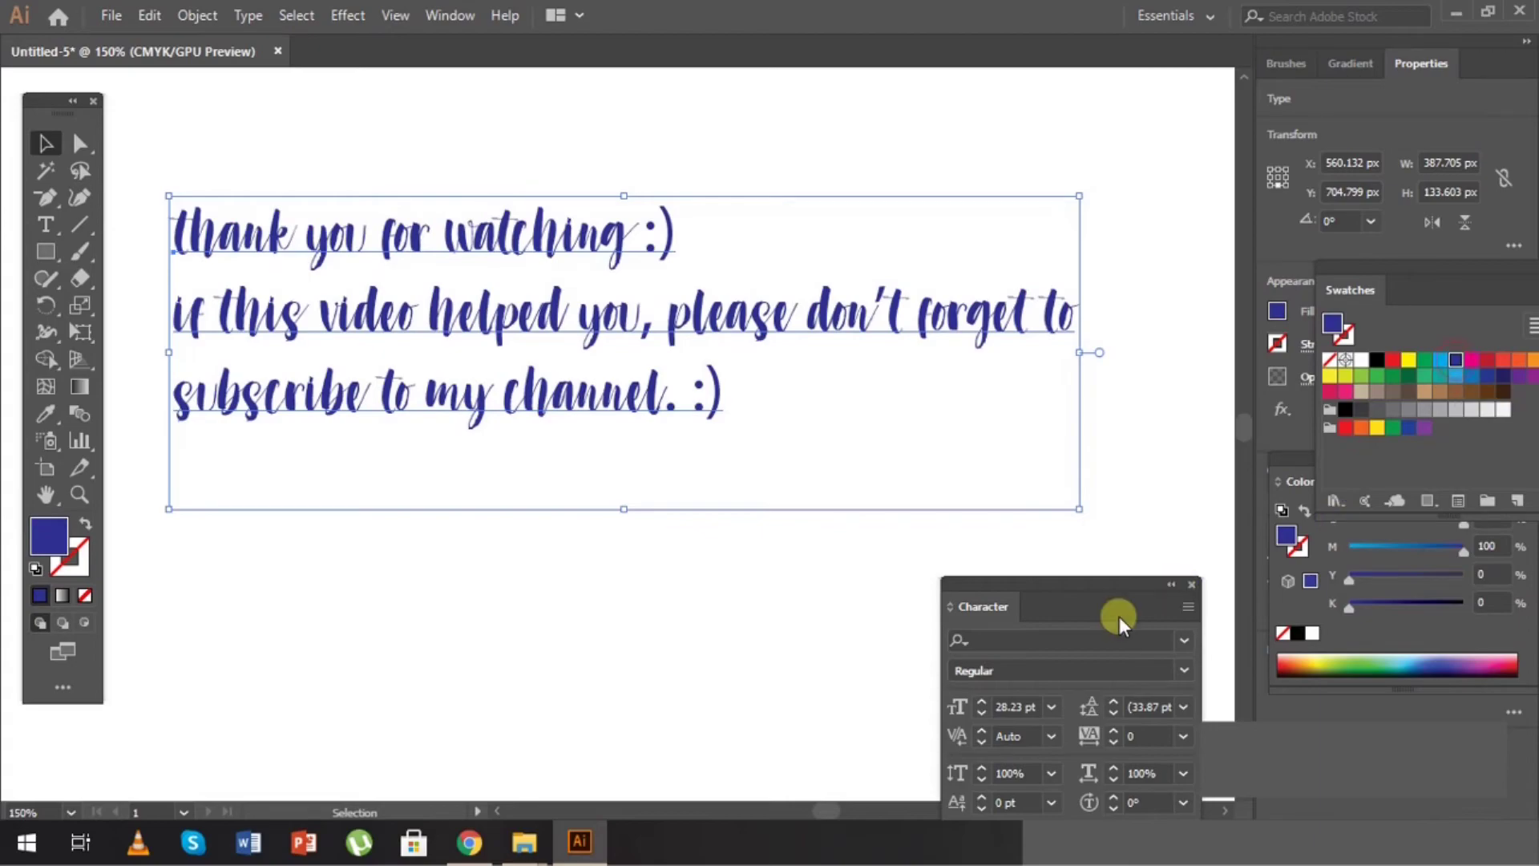
{"action": "mouse_move", "coordinate": [1120, 617]}
{"action": "left_mouse_down"}
{"action": "mouse_move", "coordinate": [1220, 22]}
{"action": "mouse_move", "coordinate": [1260, 22]}
{"action": "mouse_move", "coordinate": [1264, 198]}
{"action": "mouse_move", "coordinate": [1235, 146]}
{"action": "mouse_move", "coordinate": [1175, 167]}
{"action": "mouse_move", "coordinate": [1401, 106]}
{"action": "left_mouse_up"}
{"action": "left_click", "coordinate": [574, 608]}
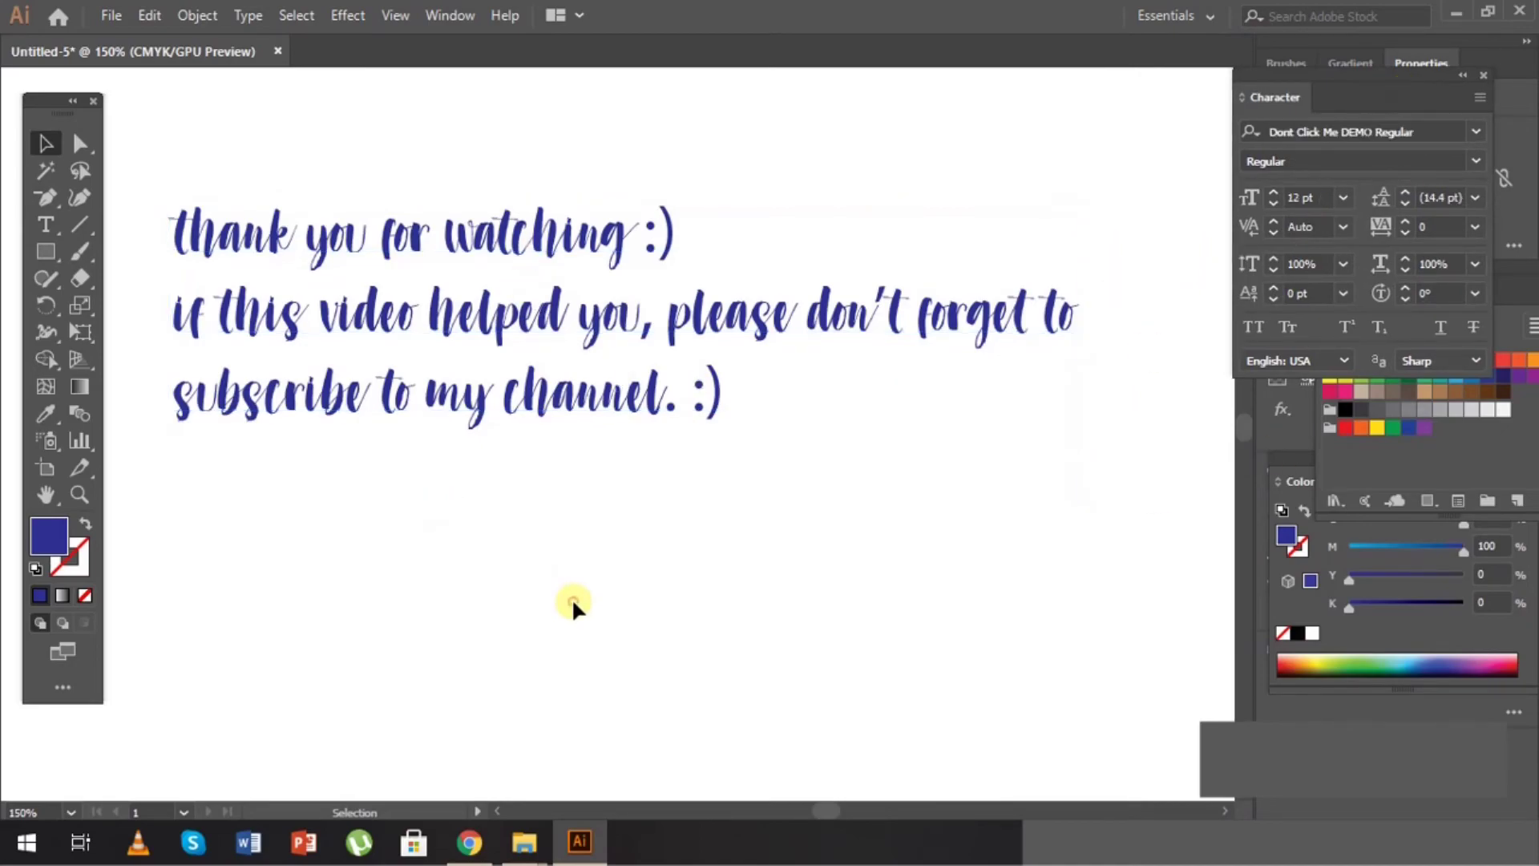